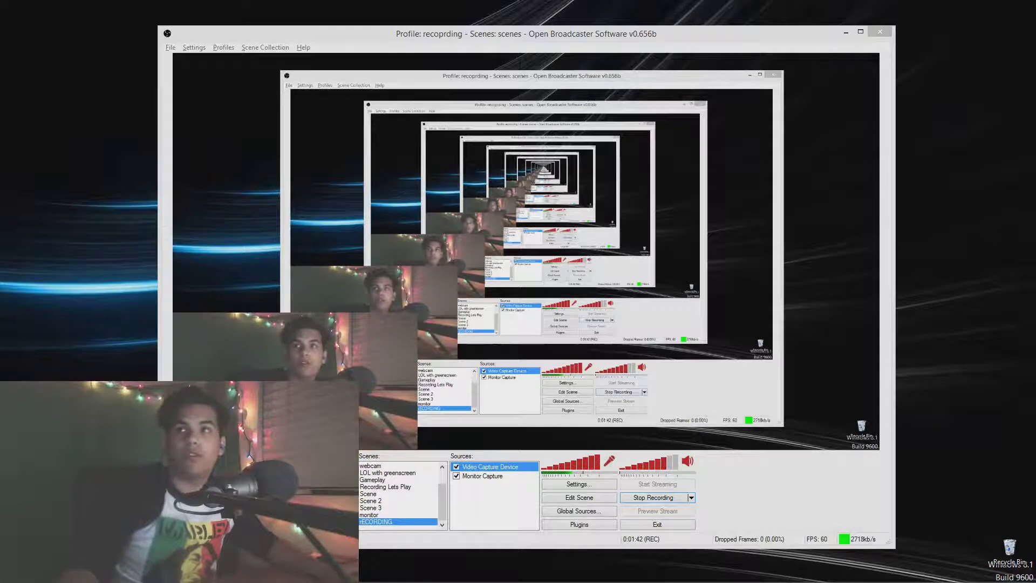
Run an internet speed test on speedtest.net in the browser, then close the browser
{"action": "type", "text": "SPEED"}
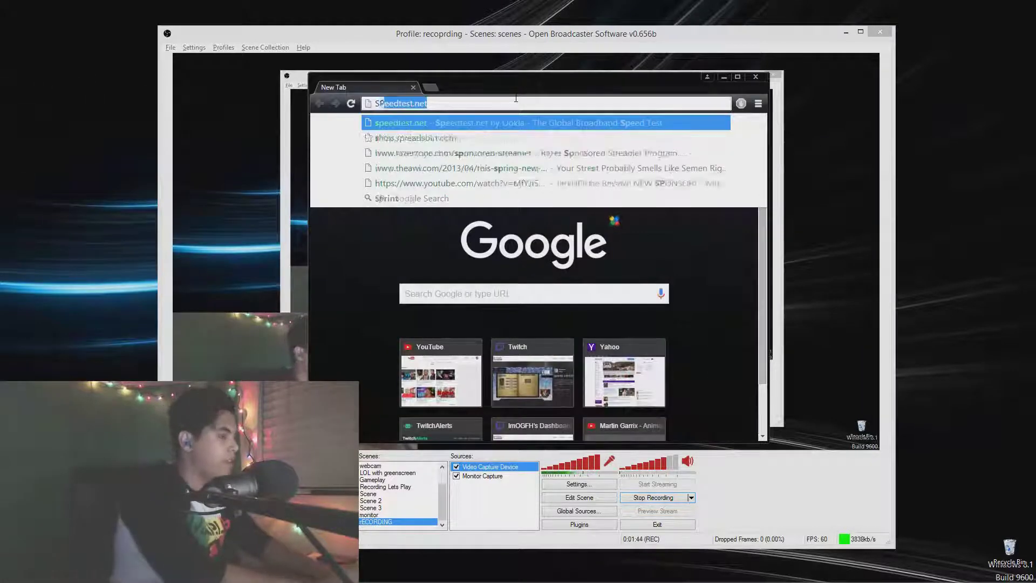
{"action": "key", "text": "Return"}
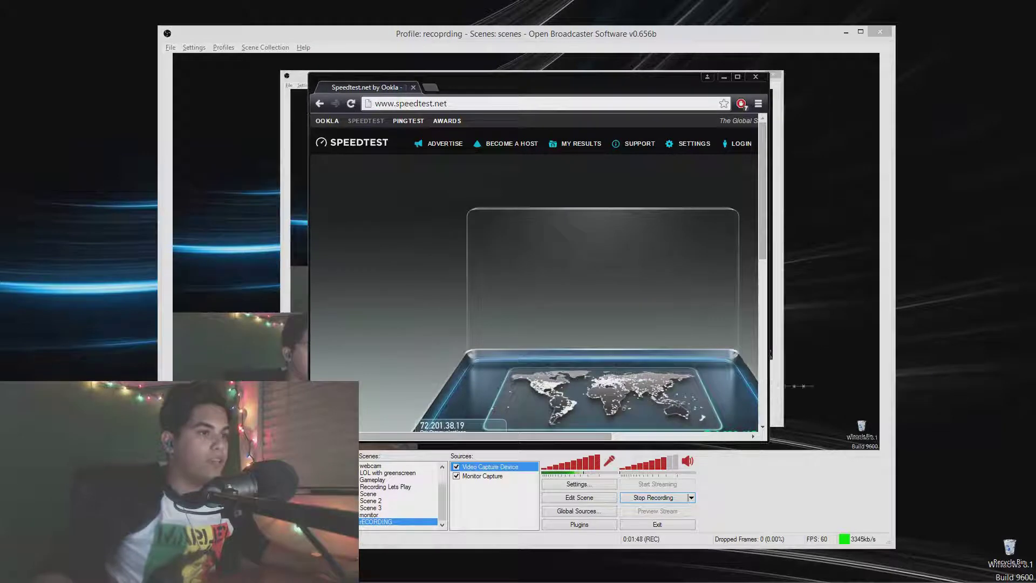
{"action": "left_click_drag", "start_coordinate": [770, 259], "coordinate": [831, 259]}
{"action": "left_click", "coordinate": [560, 233]}
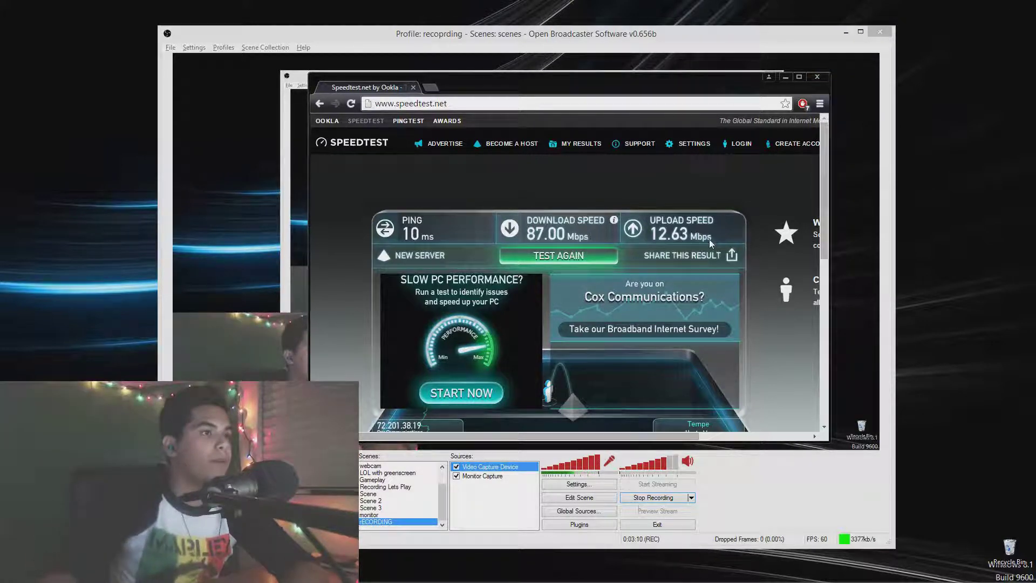
{"action": "left_click_drag", "start_coordinate": [621, 85], "coordinate": [646, 88]}
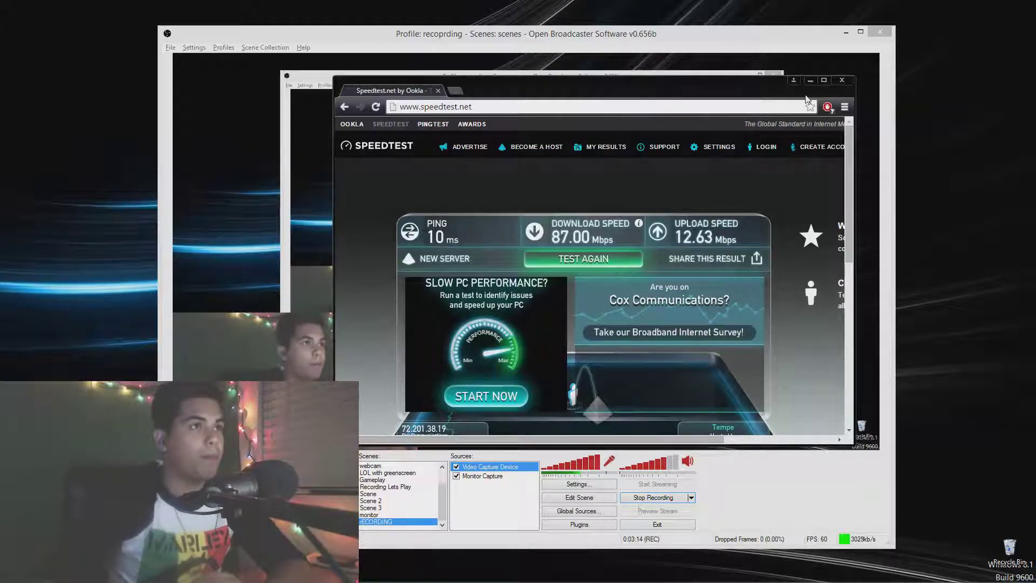
{"action": "left_click", "coordinate": [842, 80]}
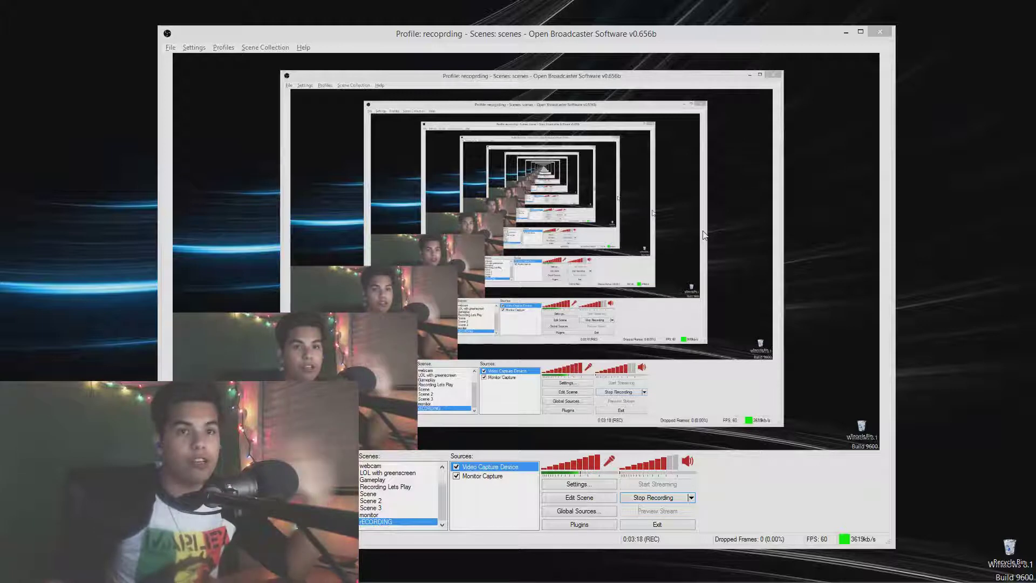
Open the broadcasting program's settings and choose English as the language
{"action": "left_click", "coordinate": [194, 47]}
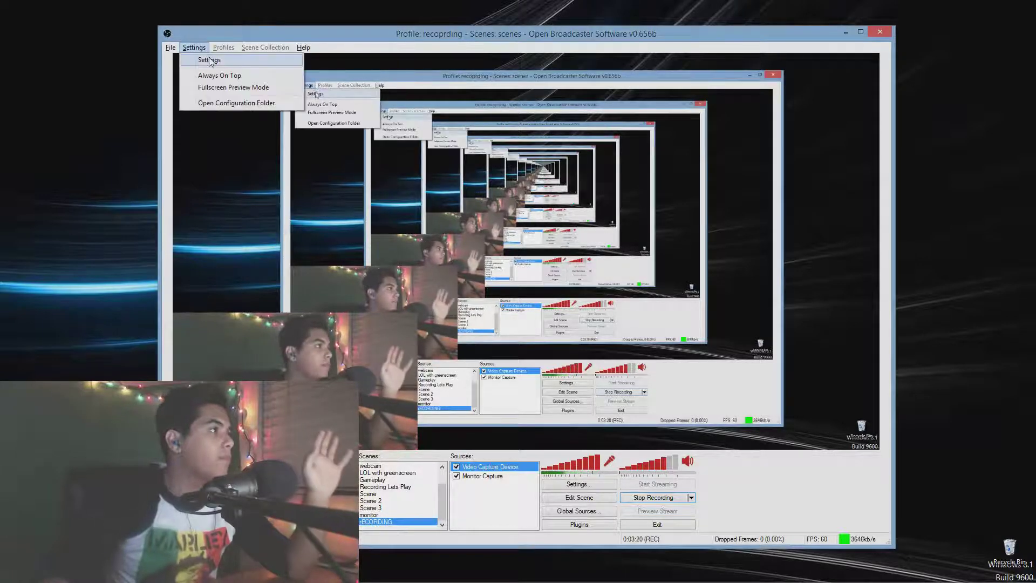
{"action": "left_click", "coordinate": [202, 58]}
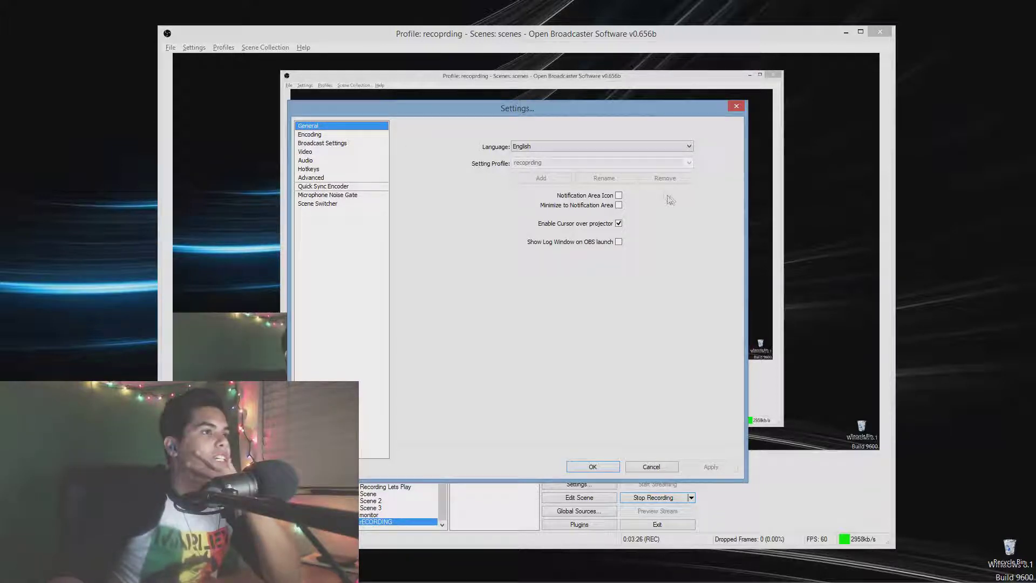
{"action": "left_click", "coordinate": [624, 146]}
{"action": "left_click", "coordinate": [623, 155]}
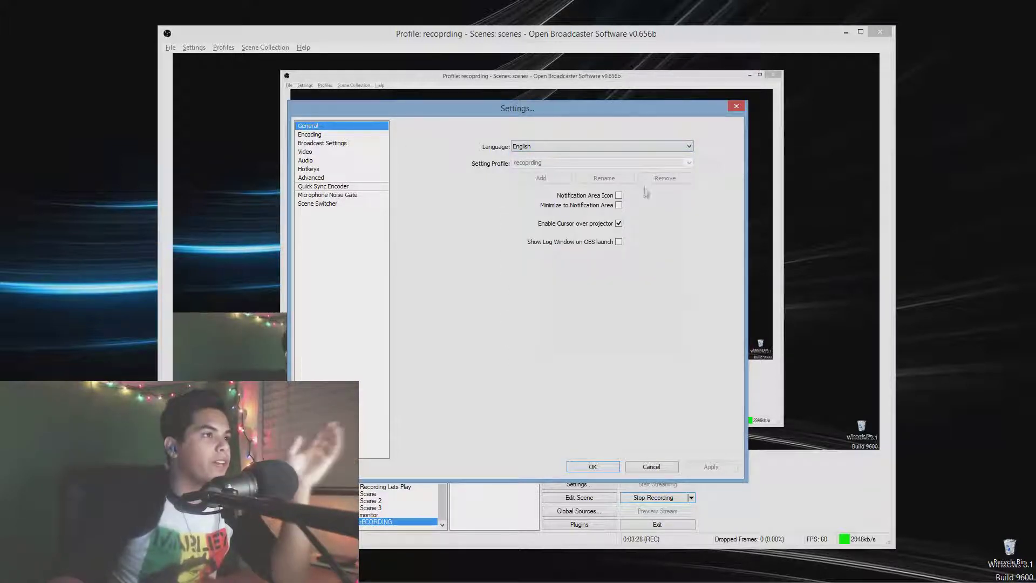
Set the video encoding to x264 with CBR enabled and a maximum bitrate of 3200 kb/s
{"action": "left_click", "coordinate": [318, 136]}
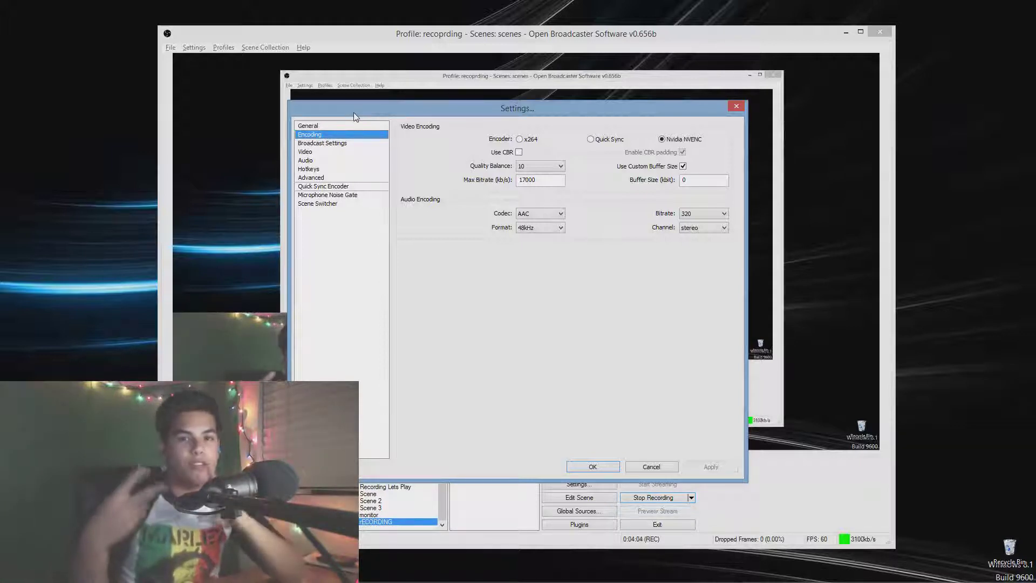
{"action": "left_click", "coordinate": [520, 140]}
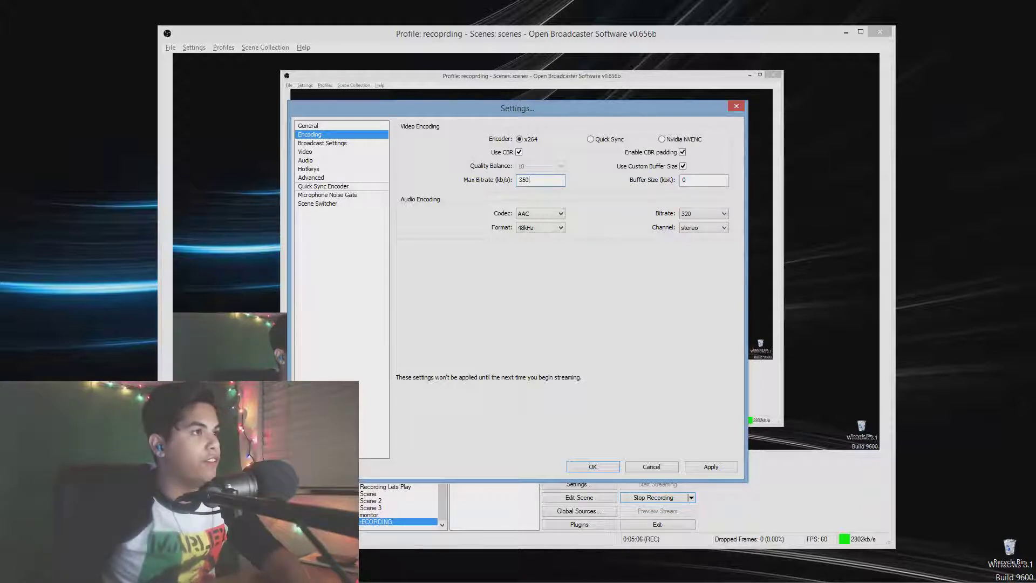
{"action": "double_click", "coordinate": [555, 178]}
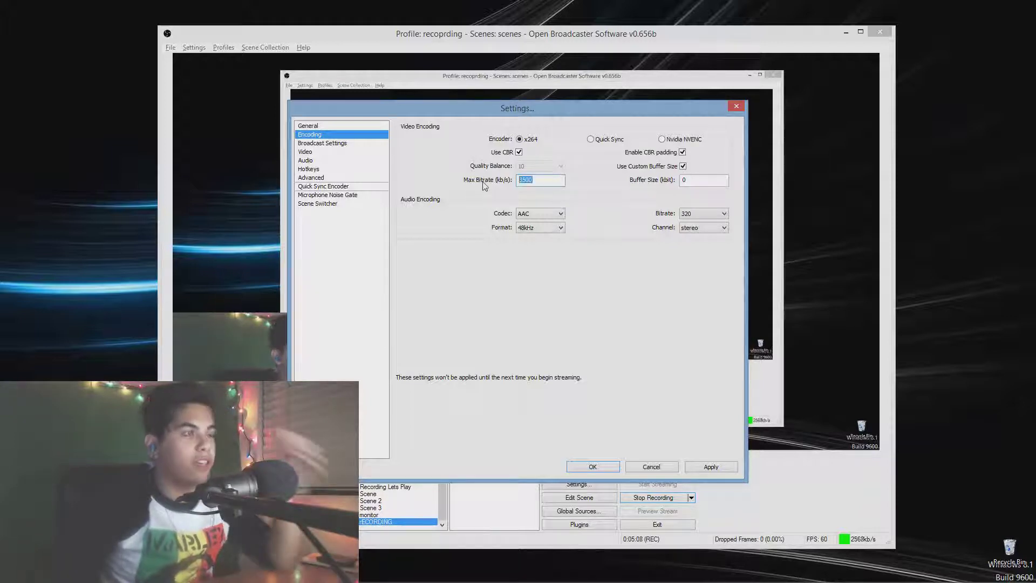
{"action": "type", "text": "2"}
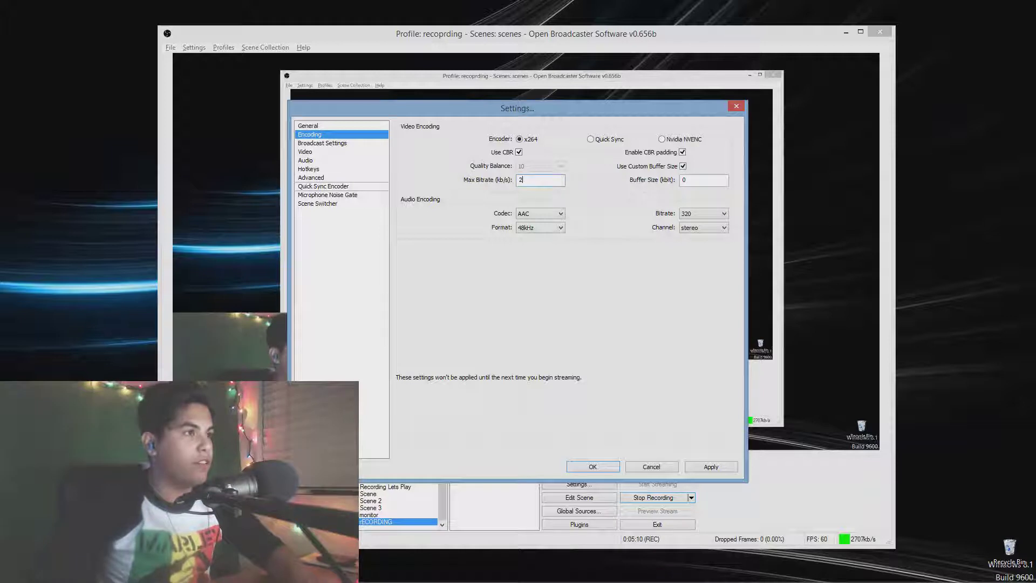
{"action": "type", "text": "500"}
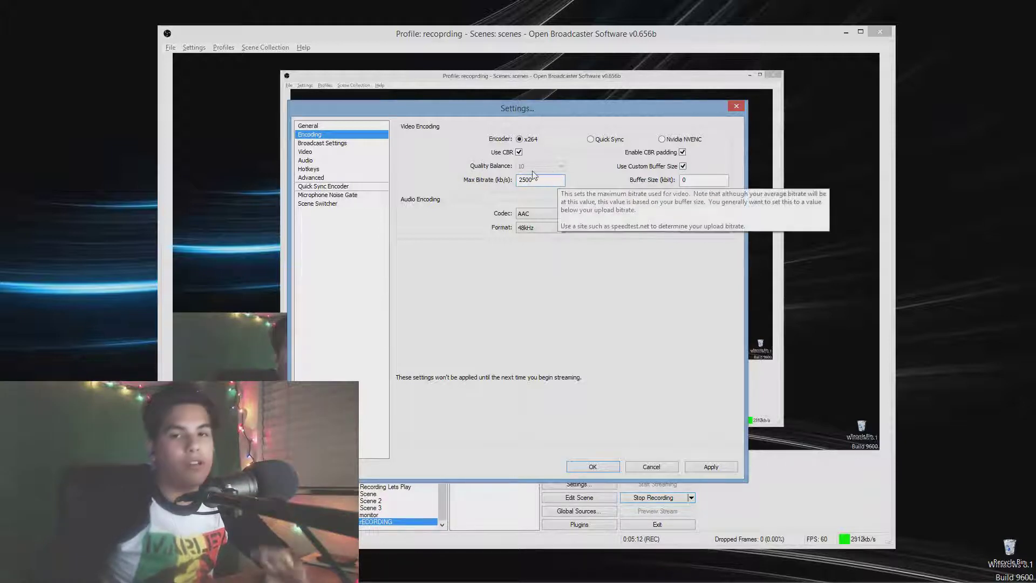
{"action": "double_click", "coordinate": [533, 178]}
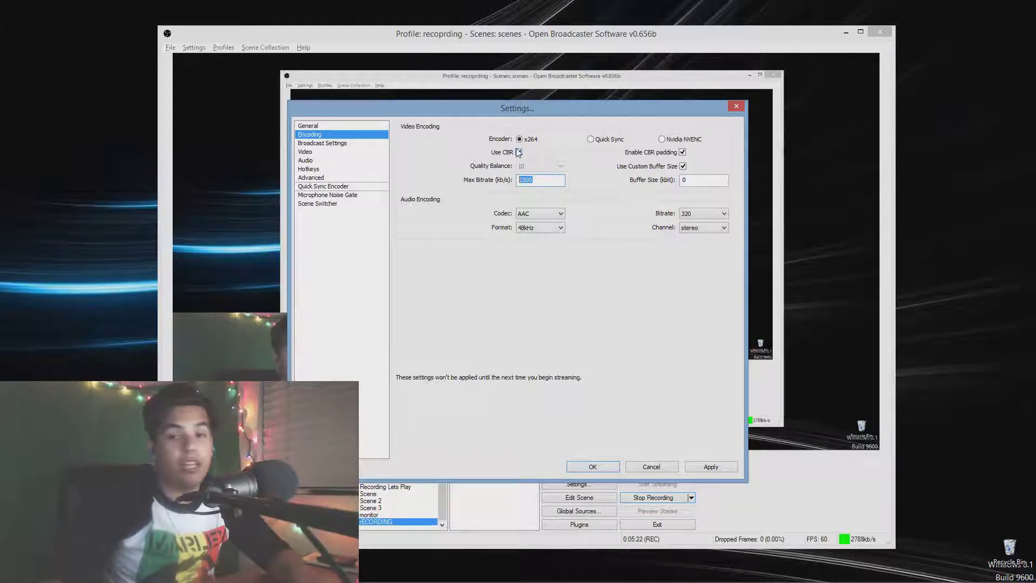
{"action": "type", "text": "35"}
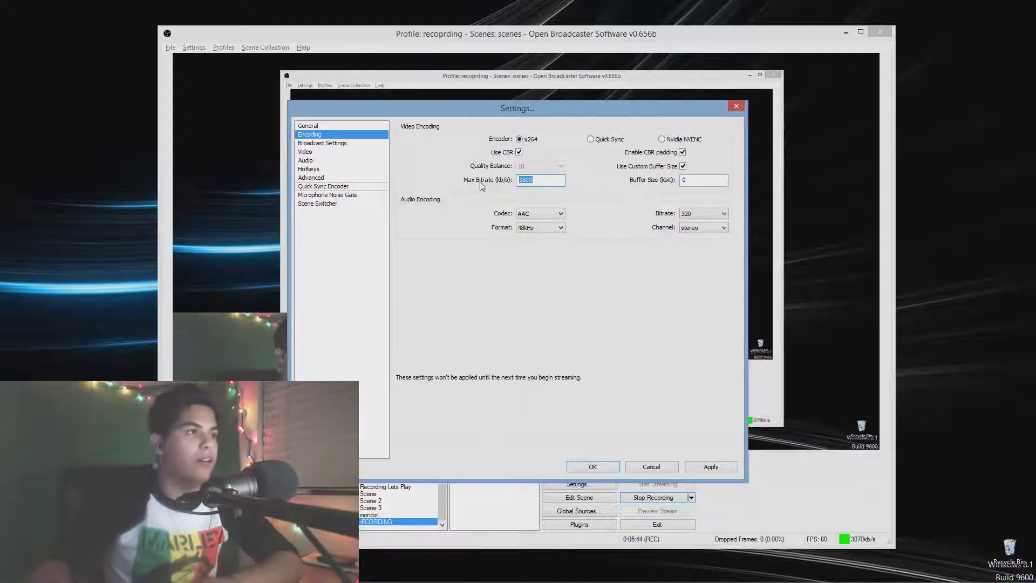
{"action": "left_click", "coordinate": [560, 179]}
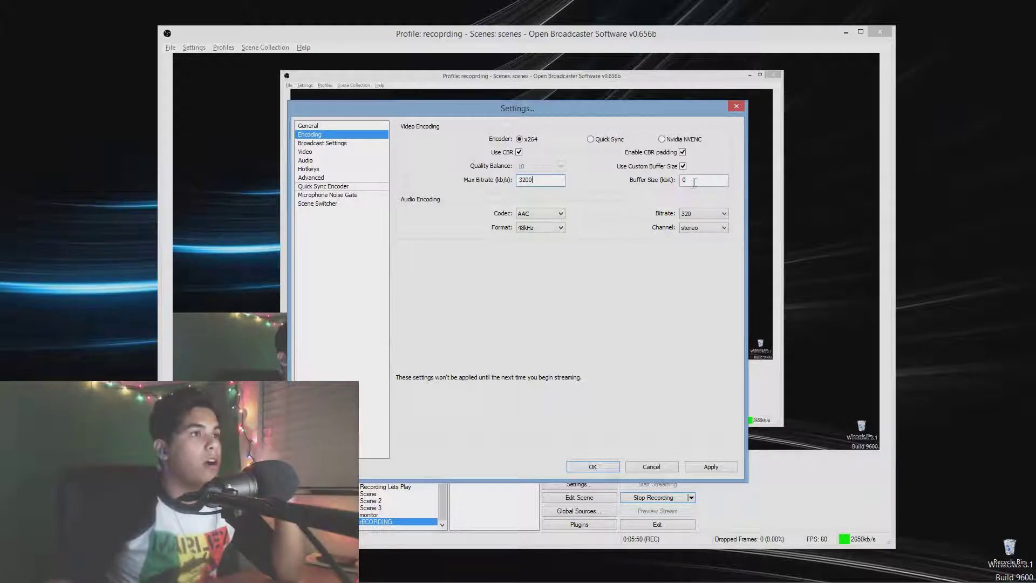
Set the audio encoding bitrate to 320 and check the format and channel options, keeping 48kHz and stereo
{"action": "left_click", "coordinate": [704, 215]}
{"action": "left_click", "coordinate": [704, 287]}
{"action": "left_click", "coordinate": [711, 216]}
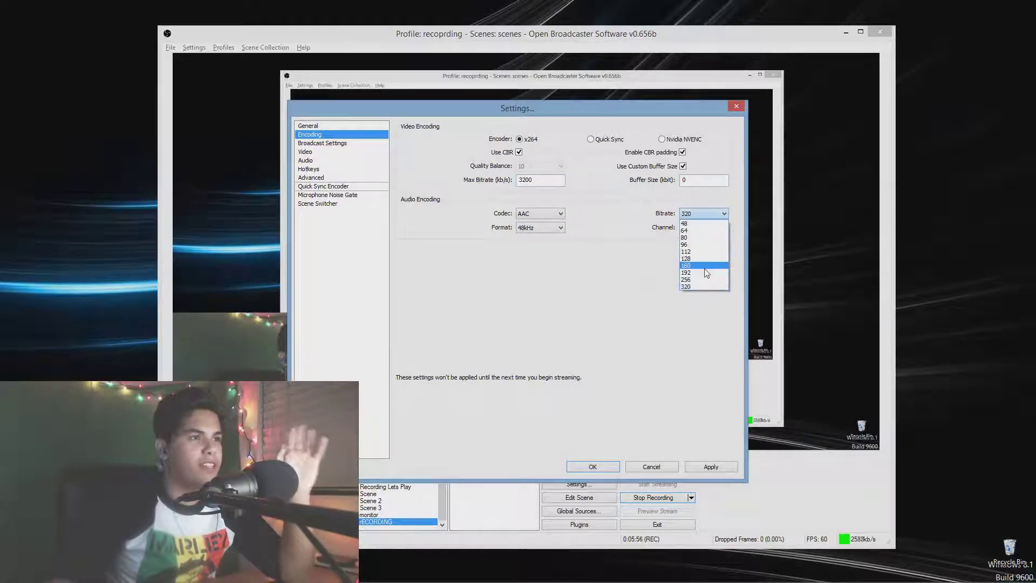
{"action": "left_click", "coordinate": [707, 273]}
{"action": "left_click", "coordinate": [693, 215]}
{"action": "left_click", "coordinate": [702, 284]}
{"action": "left_click", "coordinate": [560, 228]}
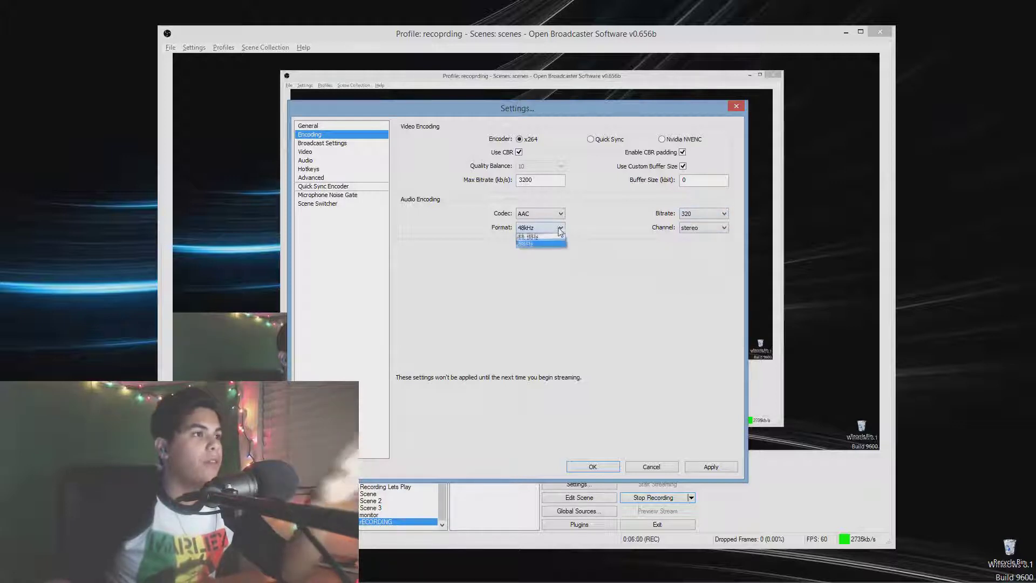
{"action": "left_click", "coordinate": [696, 231]}
{"action": "left_click", "coordinate": [699, 232]}
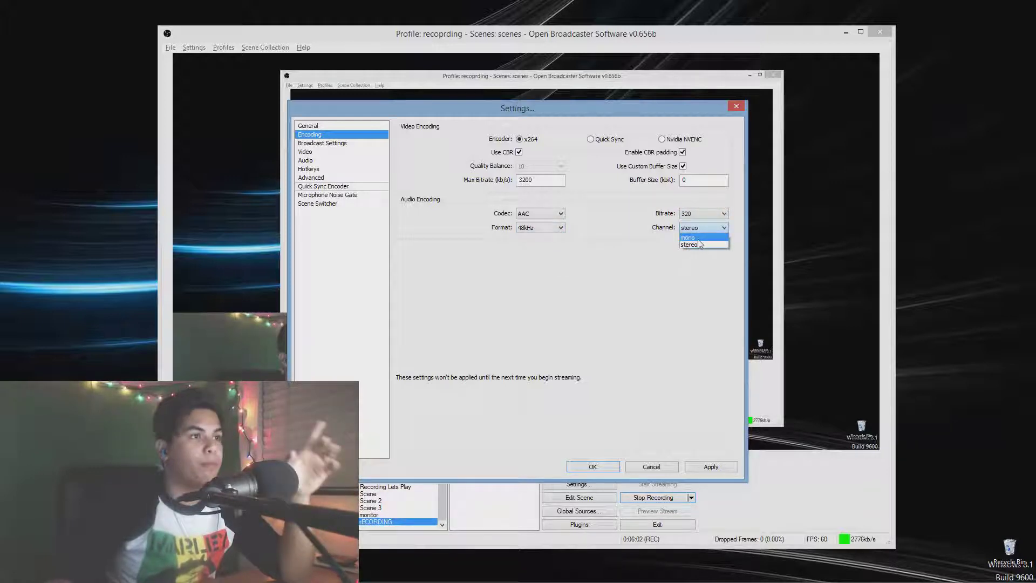
{"action": "left_click", "coordinate": [654, 250]}
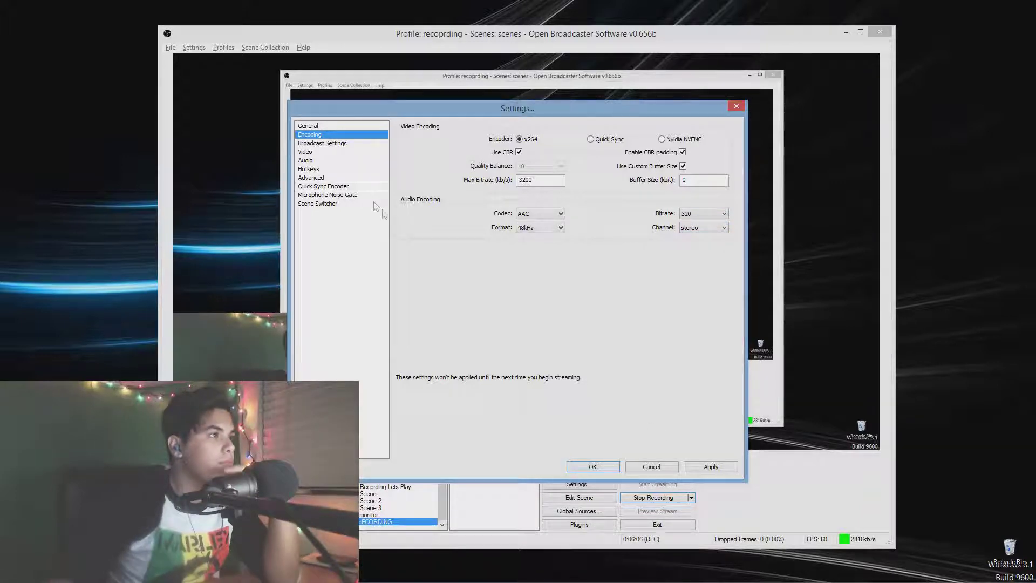
Set the broadcast mode to Live Stream with Twitch as the streaming service, and review the available FMS servers
{"action": "left_click", "coordinate": [322, 143]}
{"action": "left_click", "coordinate": [531, 334]}
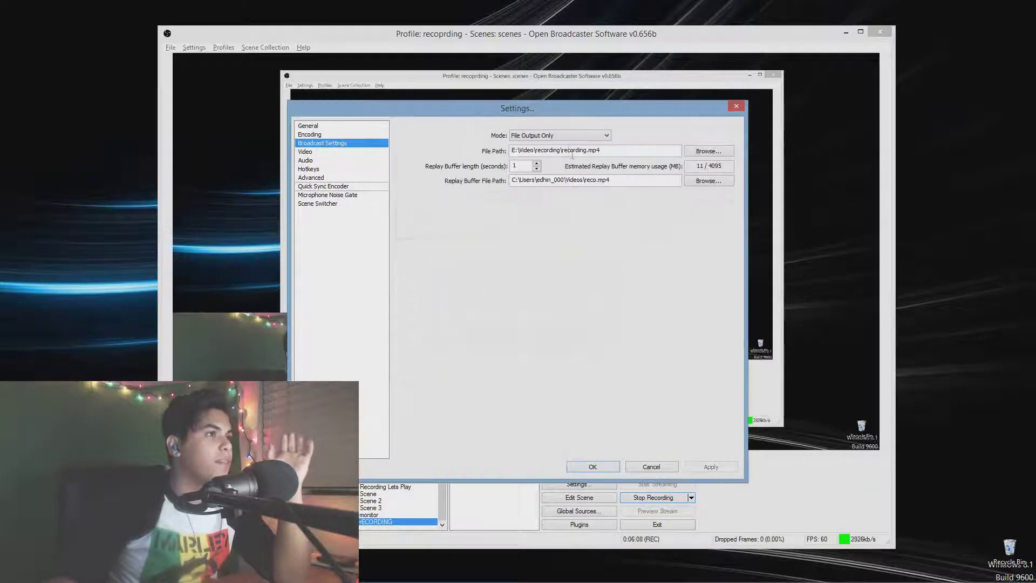
{"action": "left_click", "coordinate": [558, 134]}
{"action": "left_click", "coordinate": [575, 144]}
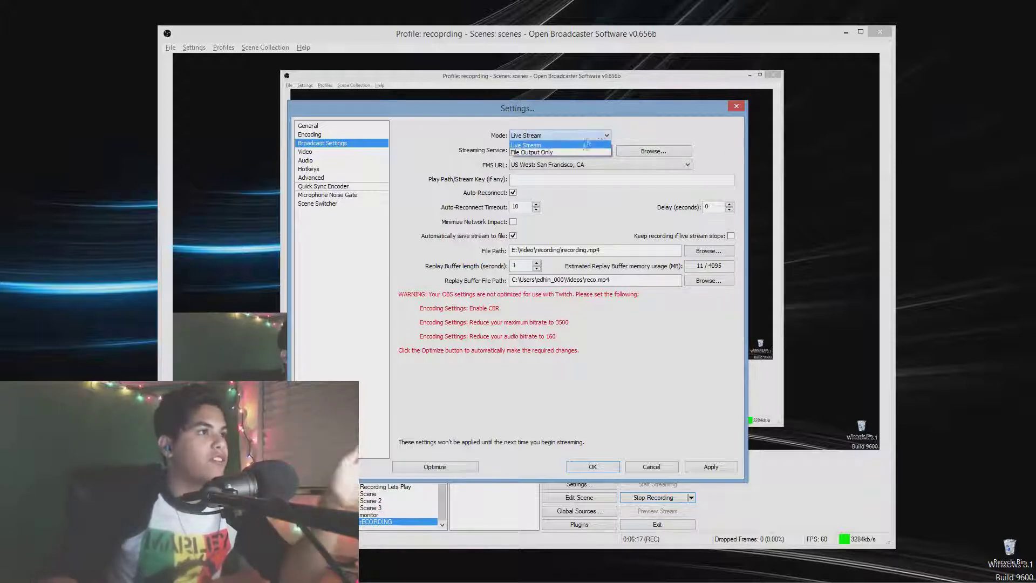
{"action": "left_click", "coordinate": [568, 151]}
{"action": "left_click", "coordinate": [567, 150]}
{"action": "left_click", "coordinate": [629, 164]}
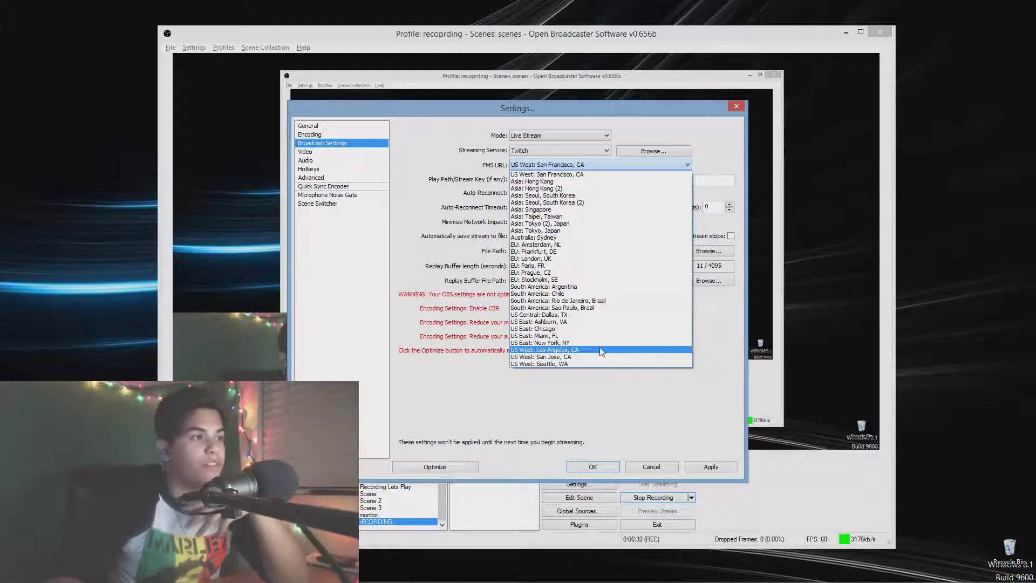
{"action": "key", "text": "Escape"}
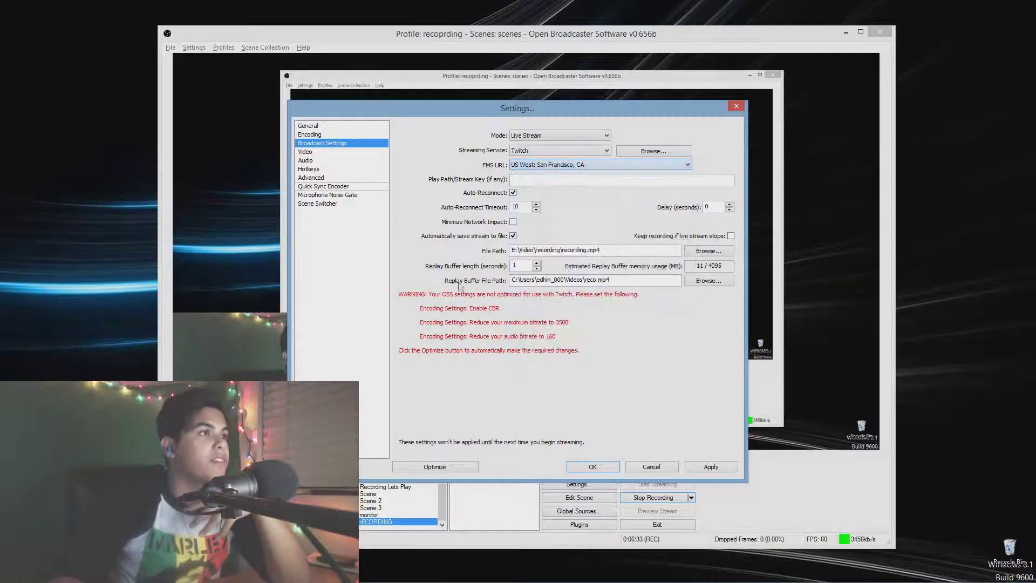
Switch to the Twitch website in the browser and open the Stream Key page of the channel dashboard
{"action": "left_click", "coordinate": [554, 182]}
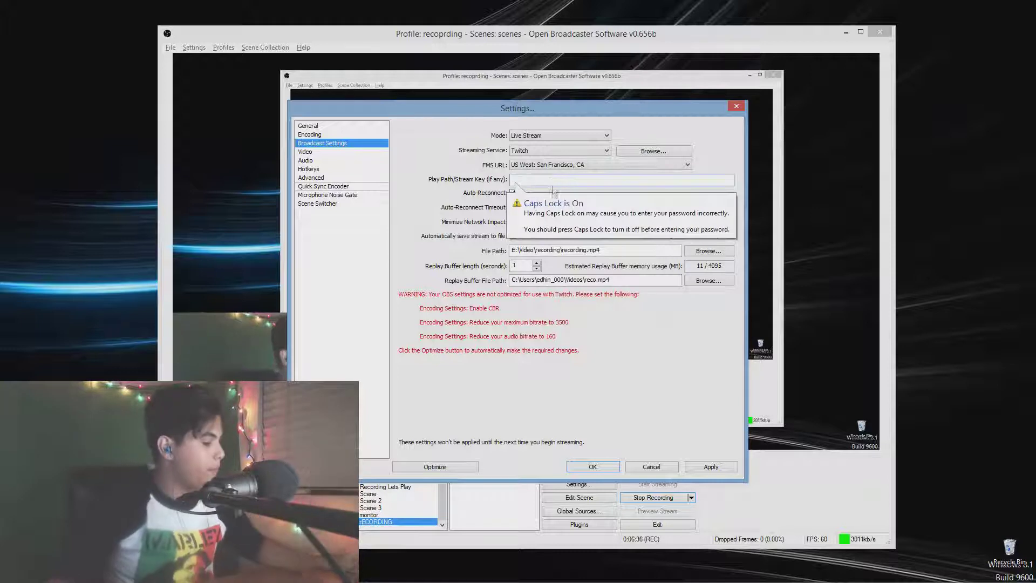
{"action": "key", "text": "alt+Tab"}
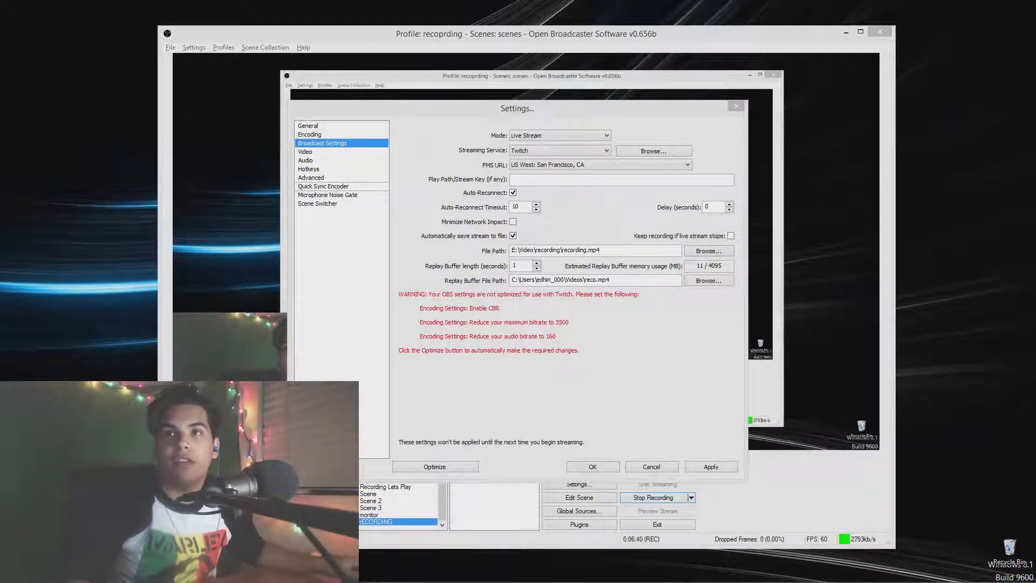
{"action": "key", "text": "alt+Tab"}
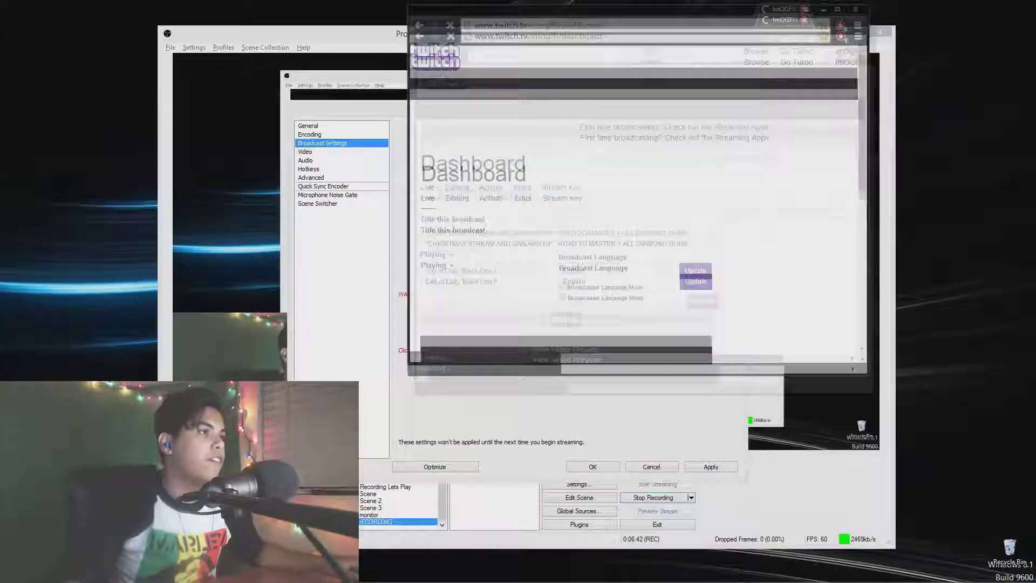
{"action": "left_click", "coordinate": [292, 48]}
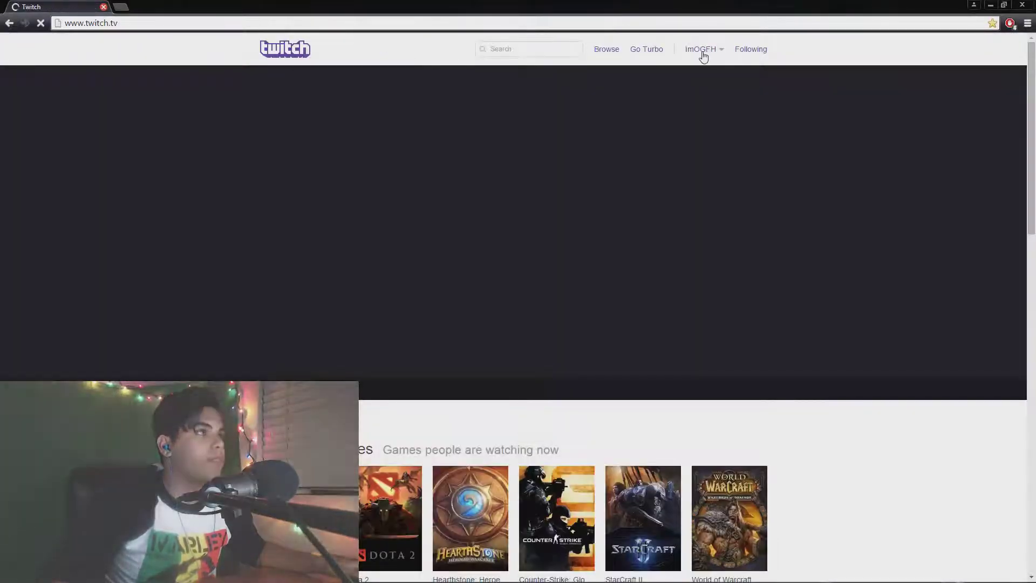
{"action": "left_click", "coordinate": [703, 51]}
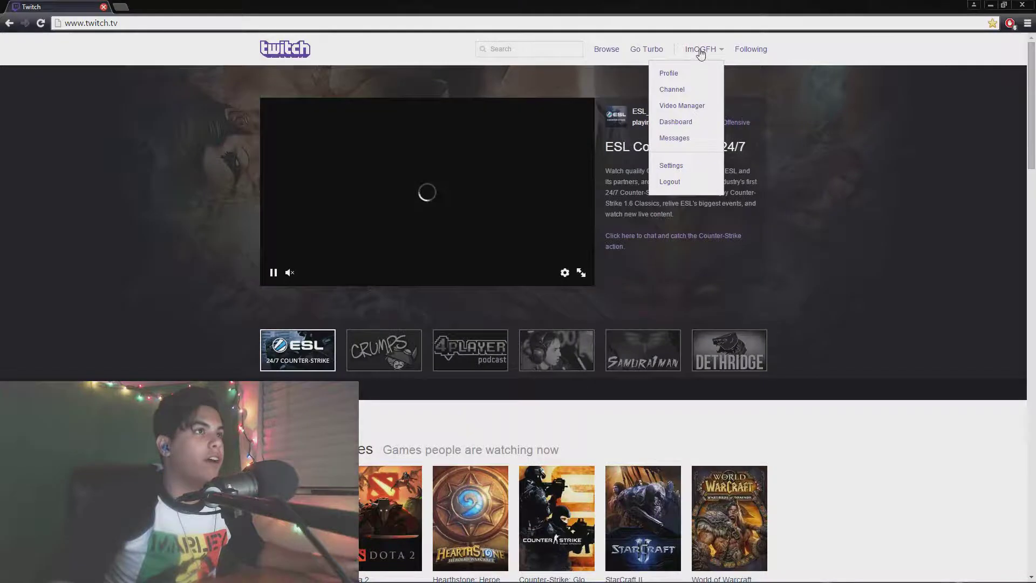
{"action": "left_click", "coordinate": [702, 122]}
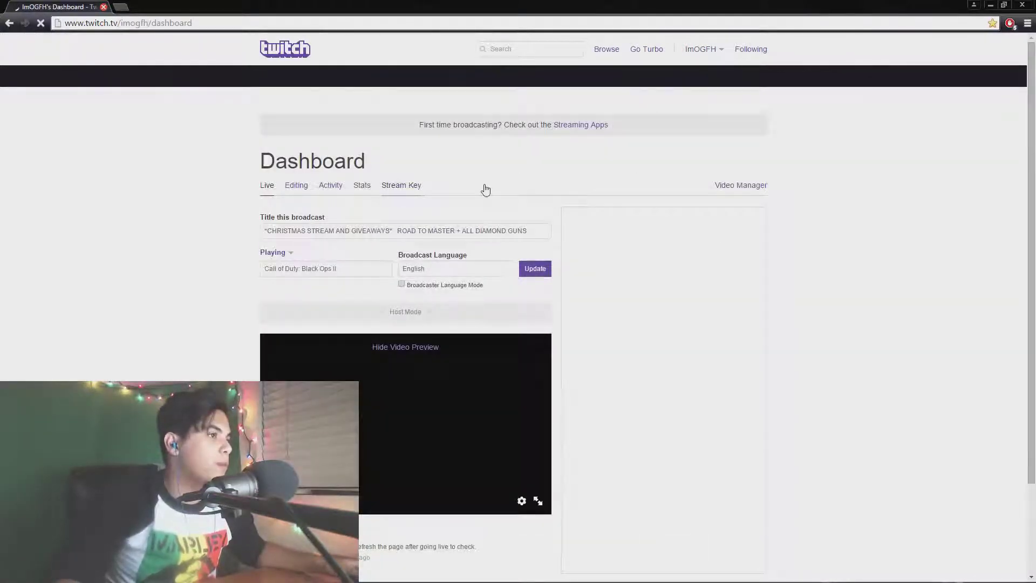
{"action": "left_click", "coordinate": [413, 185]}
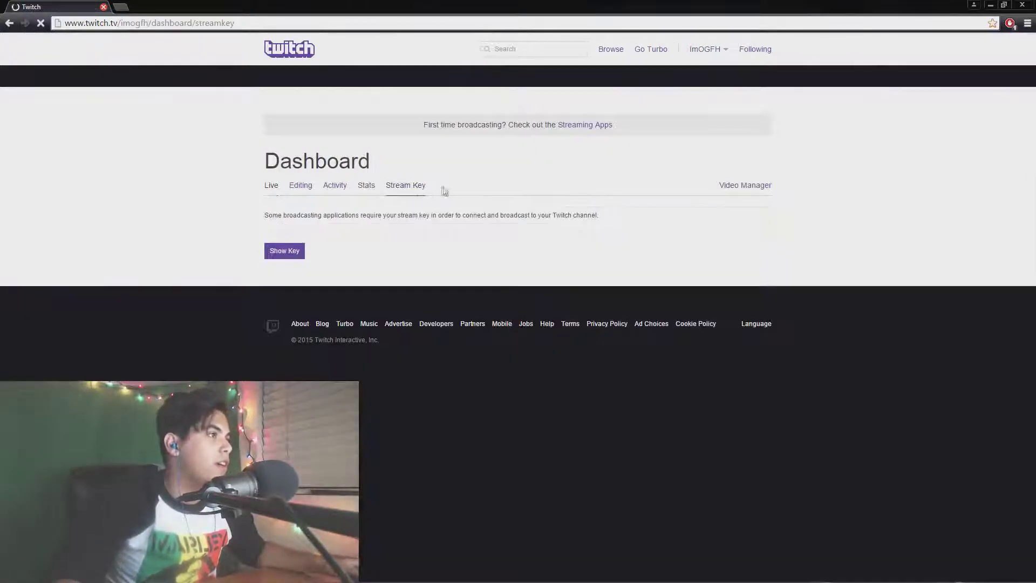
Reveal the channel's stream key, acknowledging the sharing warning, copy it and dismiss the key dialog
{"action": "left_click", "coordinate": [285, 252]}
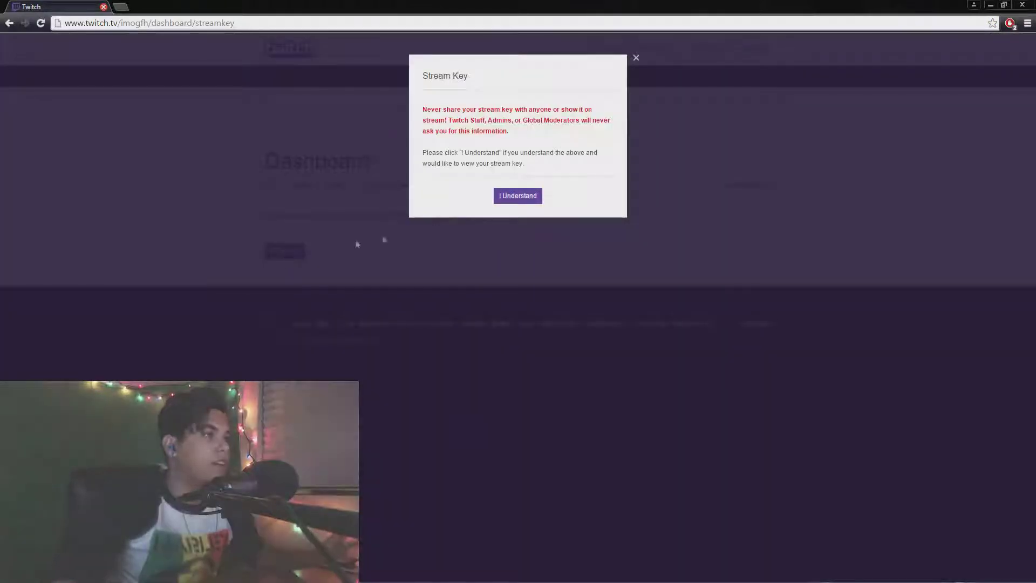
{"action": "left_click", "coordinate": [519, 197]}
{"action": "left_click_drag", "start_coordinate": [603, 207], "coordinate": [435, 204]}
{"action": "right_click", "coordinate": [446, 204]}
{"action": "left_click", "coordinate": [482, 215]}
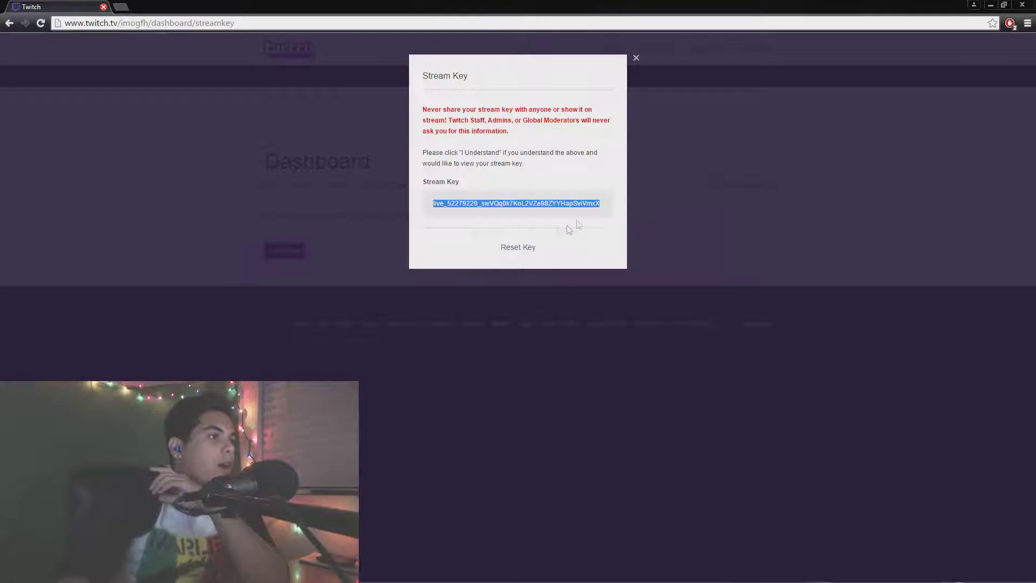
{"action": "left_click", "coordinate": [636, 58]}
Close the browser and paste the copied stream key into the broadcast settings' Play Path/Stream Key field
{"action": "double_click", "coordinate": [472, 8]}
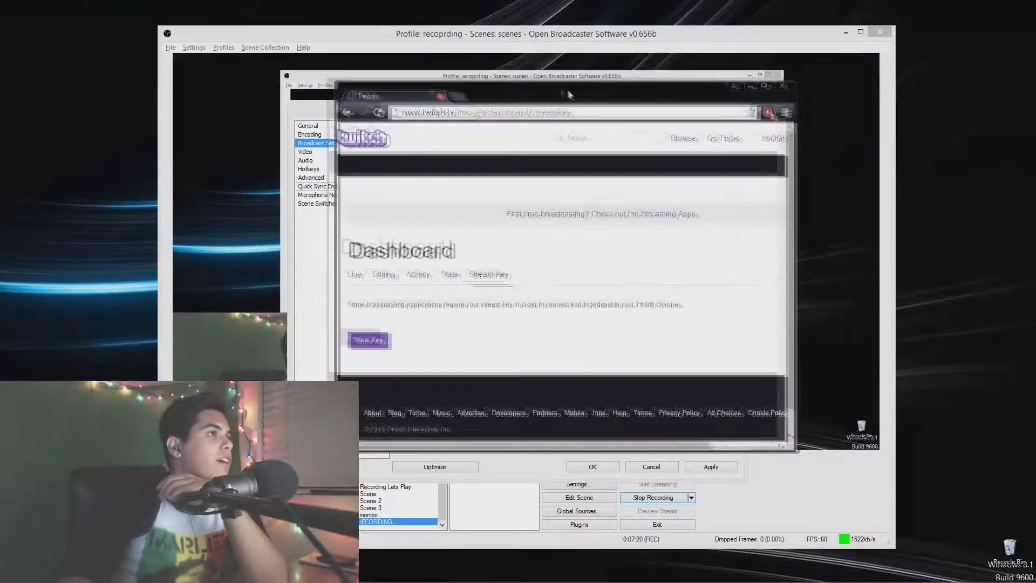
{"action": "left_click", "coordinate": [755, 88]}
{"action": "left_click", "coordinate": [563, 179]}
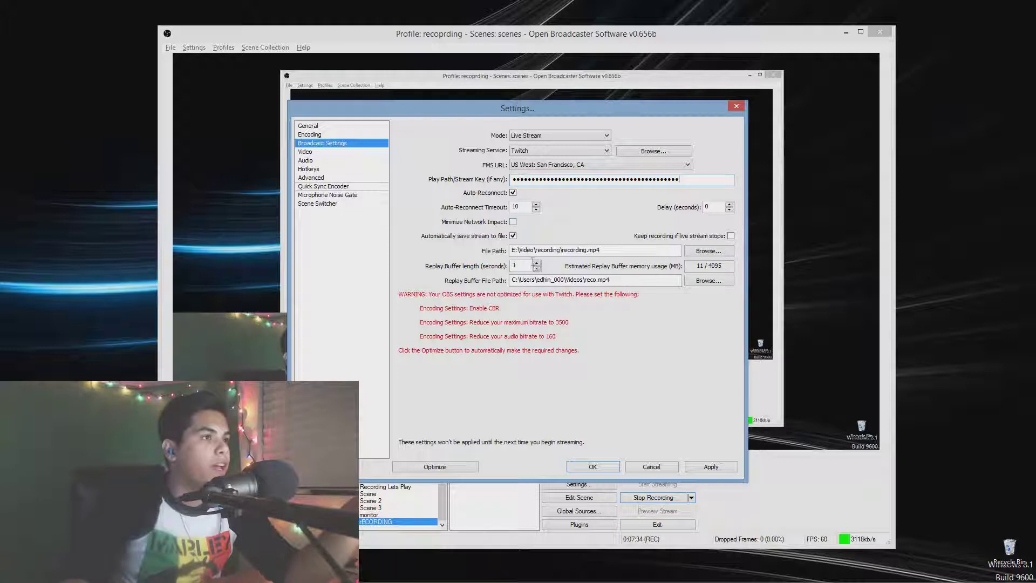
Turn off automatically saving the stream to file, and move to the Video settings without saving the broadcast changes
{"action": "mouse_move", "coordinate": [514, 241]}
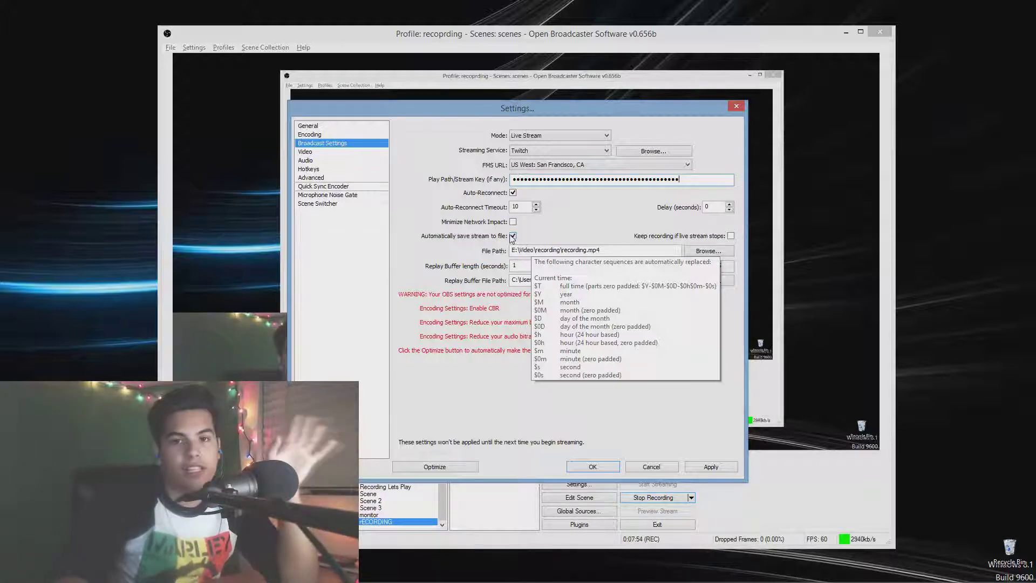
{"action": "left_click", "coordinate": [513, 237]}
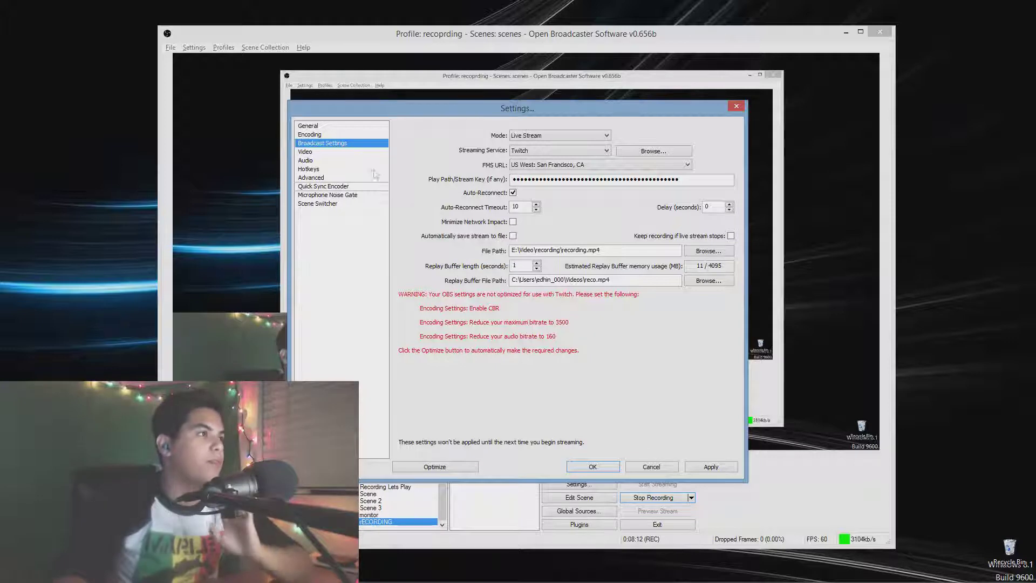
{"action": "left_click", "coordinate": [309, 152]}
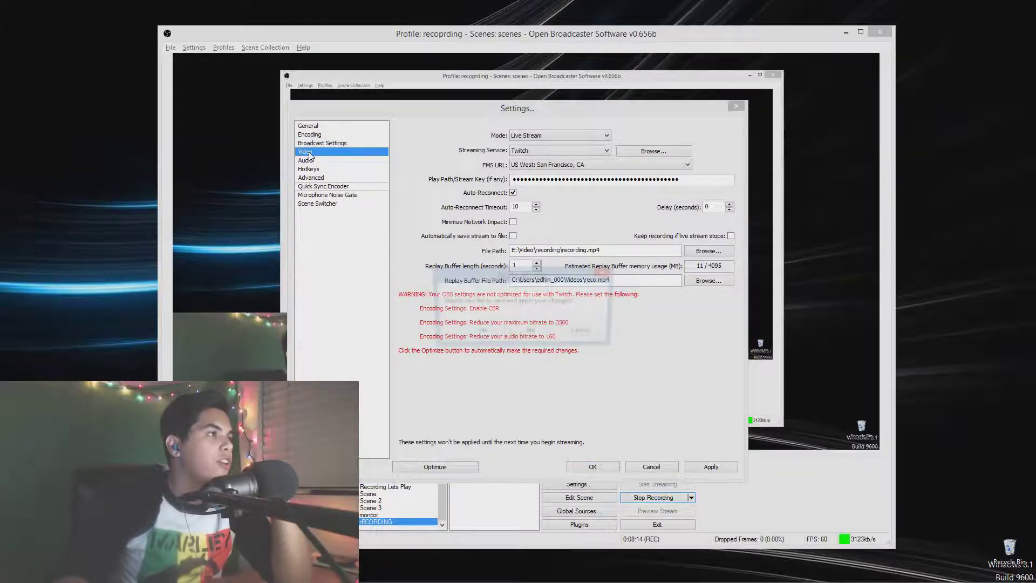
{"action": "left_click", "coordinate": [544, 333]}
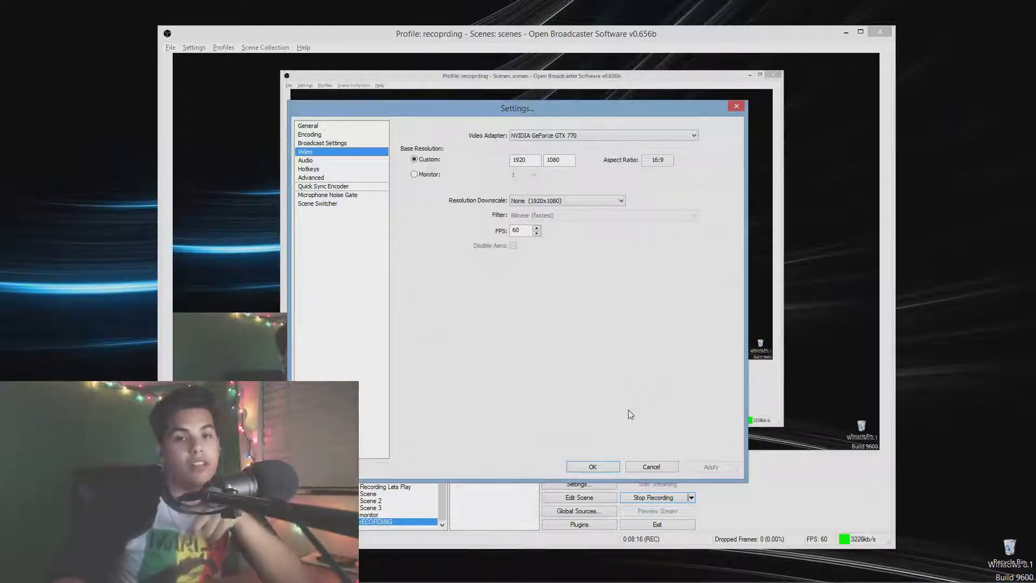
Review the available video adapters, keeping NVIDIA GeForce GTX 770 selected
{"action": "left_click", "coordinate": [600, 135]}
{"action": "left_click", "coordinate": [649, 188]}
{"action": "left_click", "coordinate": [624, 134]}
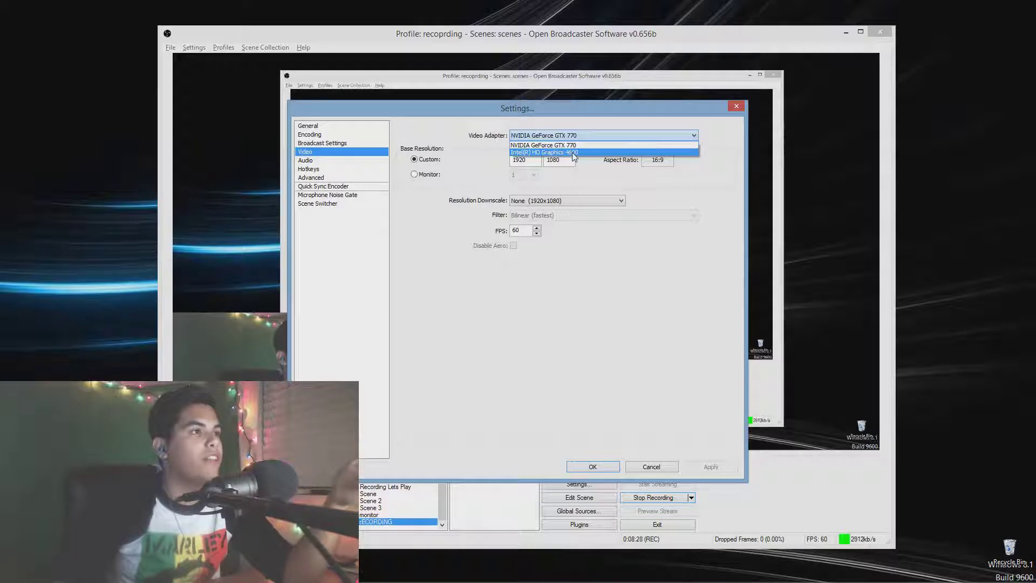
{"action": "left_click", "coordinate": [597, 184]}
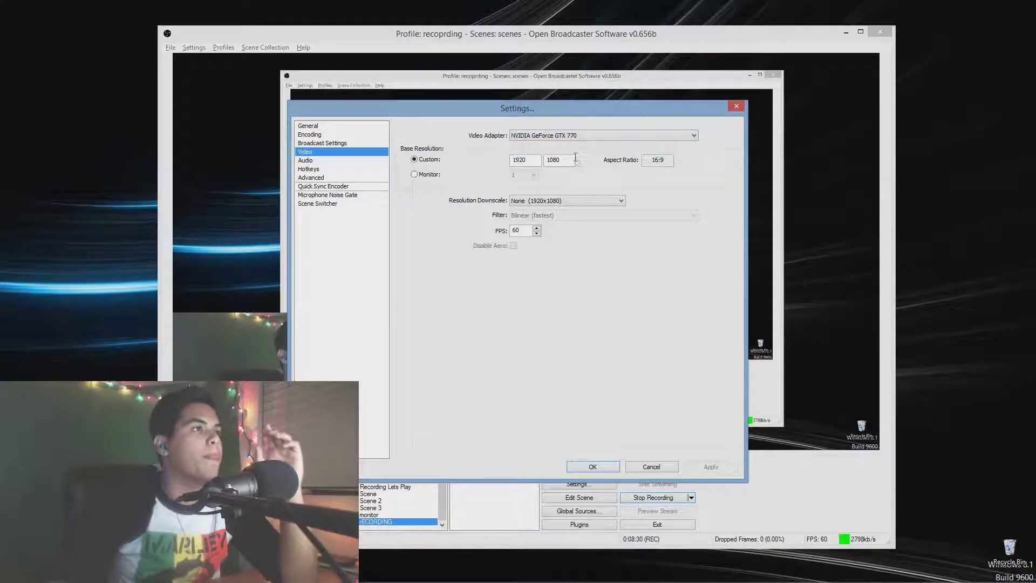
{"action": "left_click", "coordinate": [566, 138]}
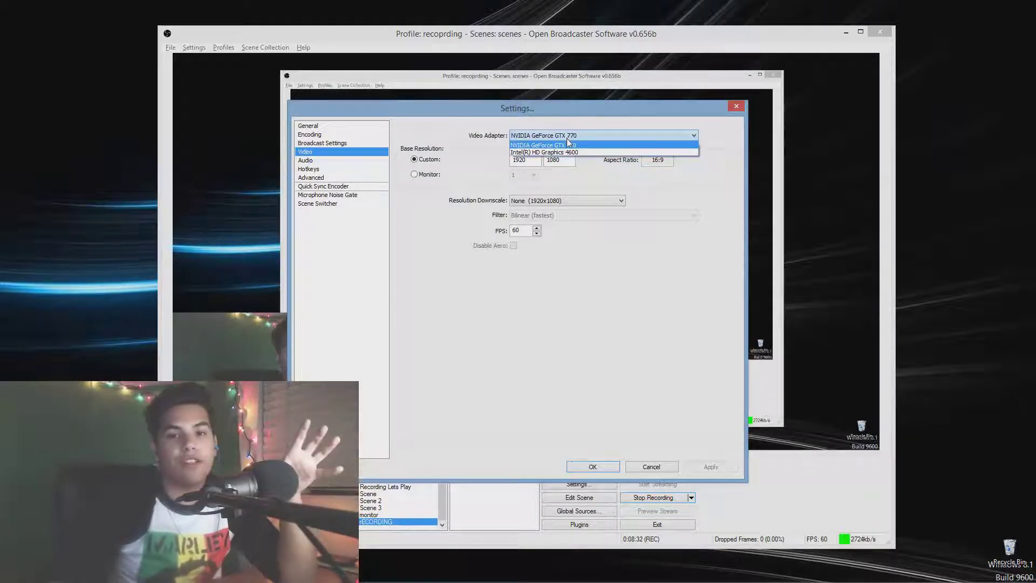
{"action": "left_click", "coordinate": [566, 138]}
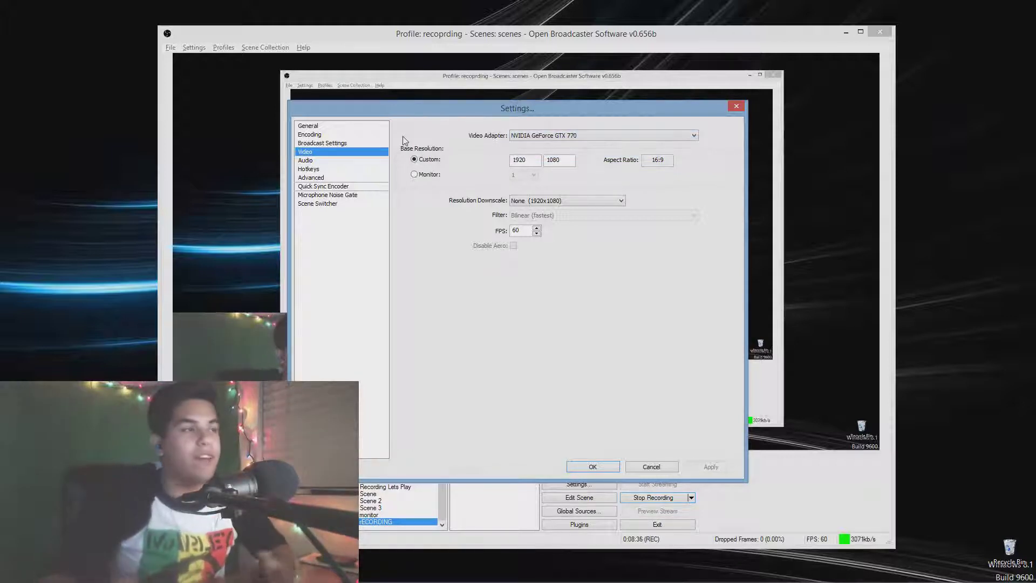
Set the resolution downscale to 1.50 (1280x720) for the custom base resolution
{"action": "left_click", "coordinate": [553, 161]}
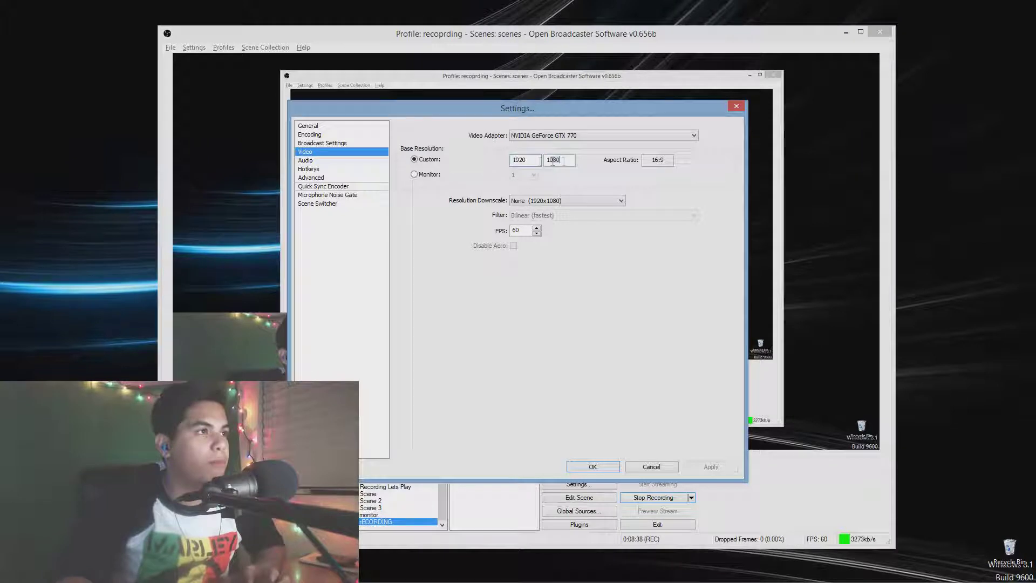
{"action": "left_click", "coordinate": [605, 199]}
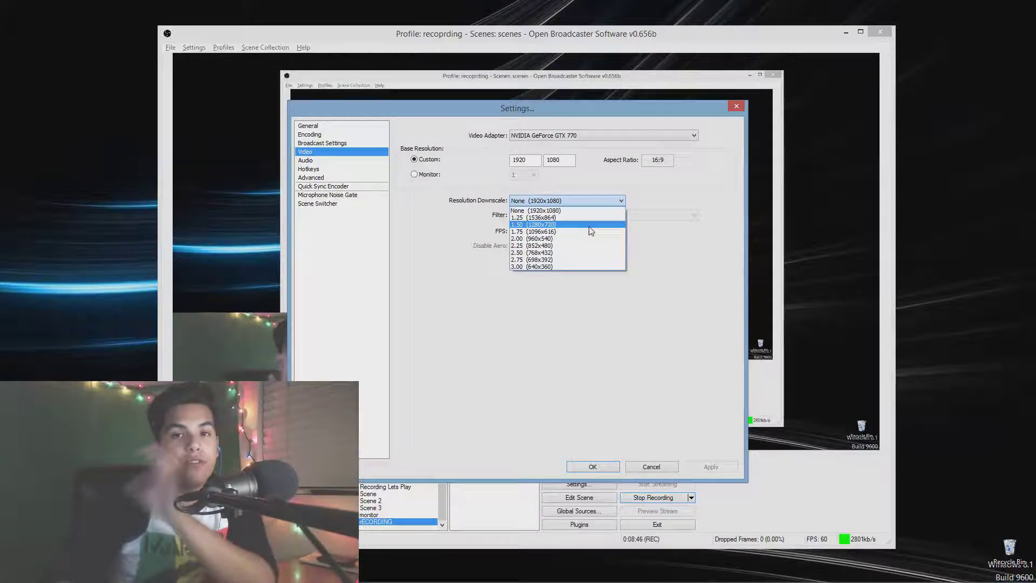
{"action": "left_click", "coordinate": [590, 227]}
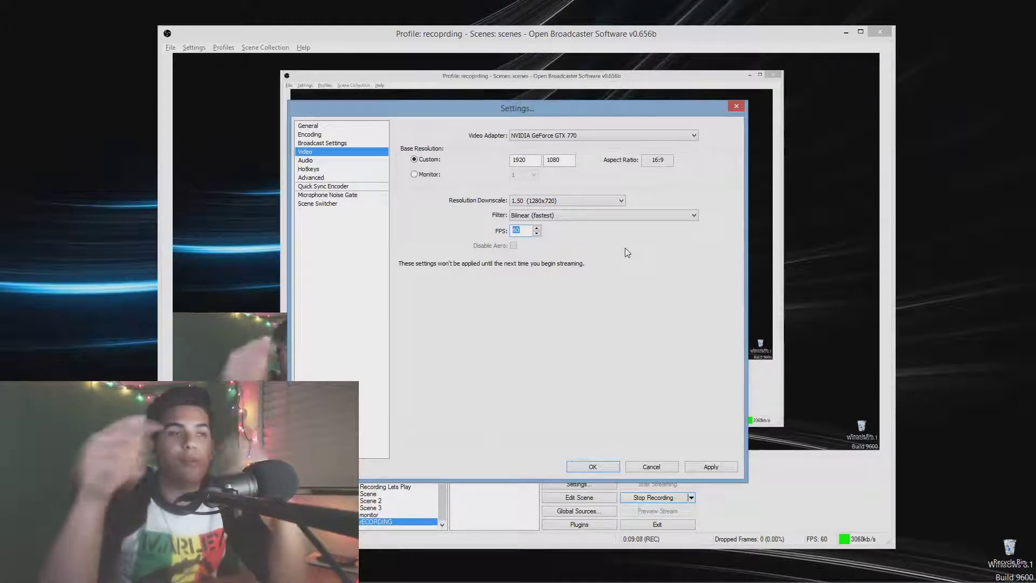
Review the downscale filter choices, keeping Bilinear (fastest) selected
{"action": "left_click", "coordinate": [566, 215]}
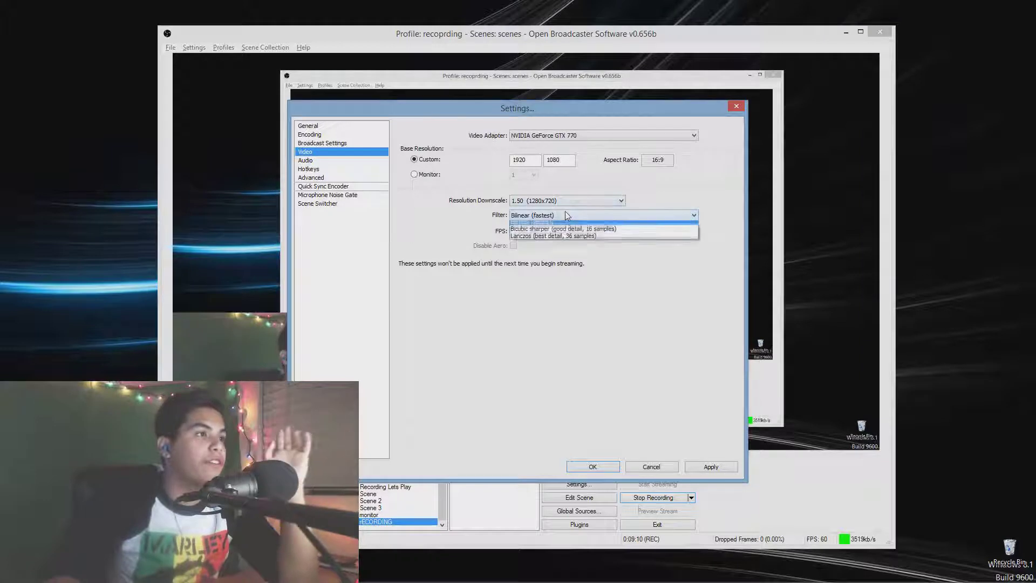
{"action": "left_click", "coordinate": [640, 210]}
{"action": "left_click", "coordinate": [628, 216]}
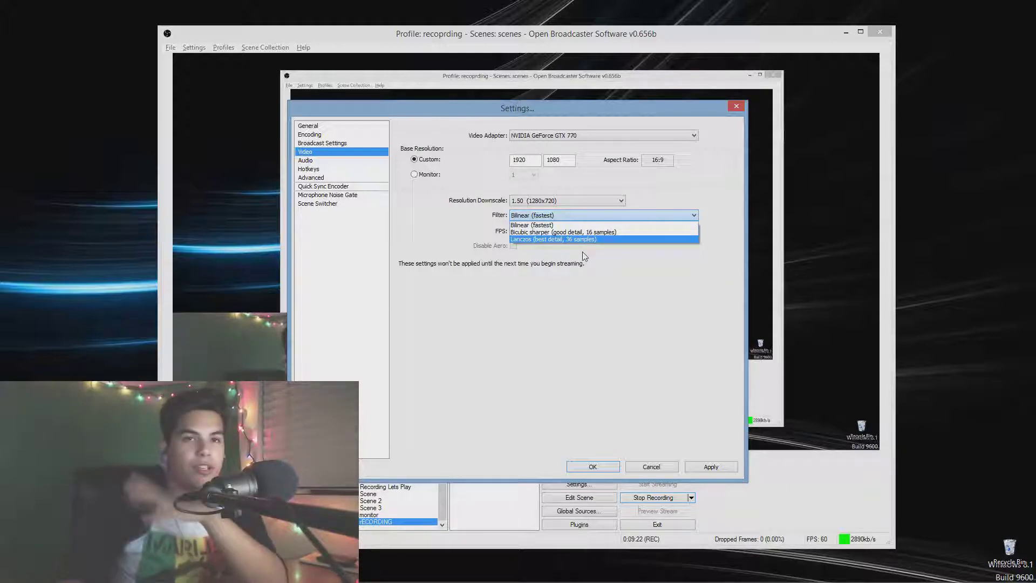
{"action": "left_click", "coordinate": [567, 227]}
{"action": "left_click", "coordinate": [556, 218]}
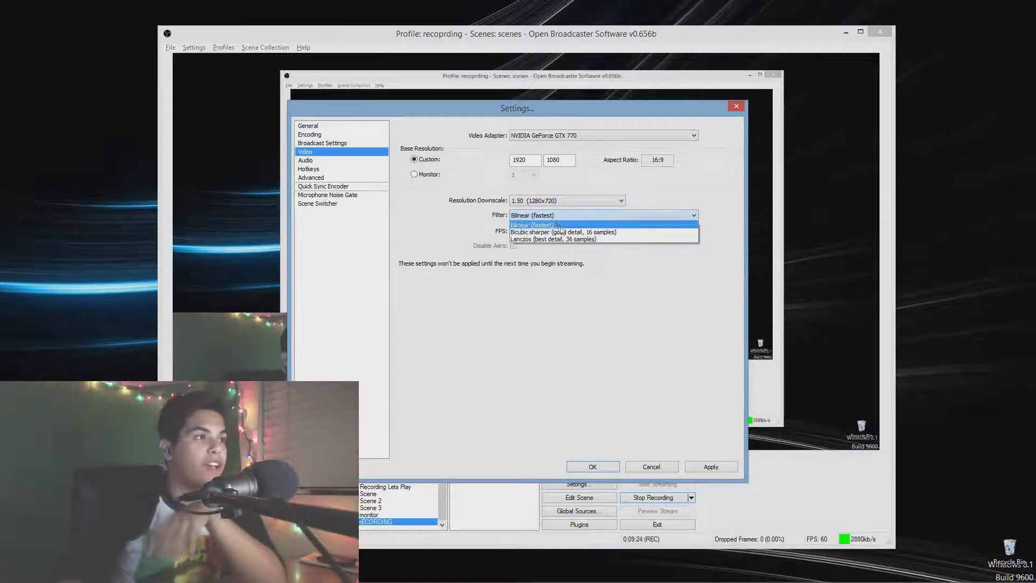
{"action": "left_click", "coordinate": [560, 227]}
{"action": "left_click", "coordinate": [593, 216]}
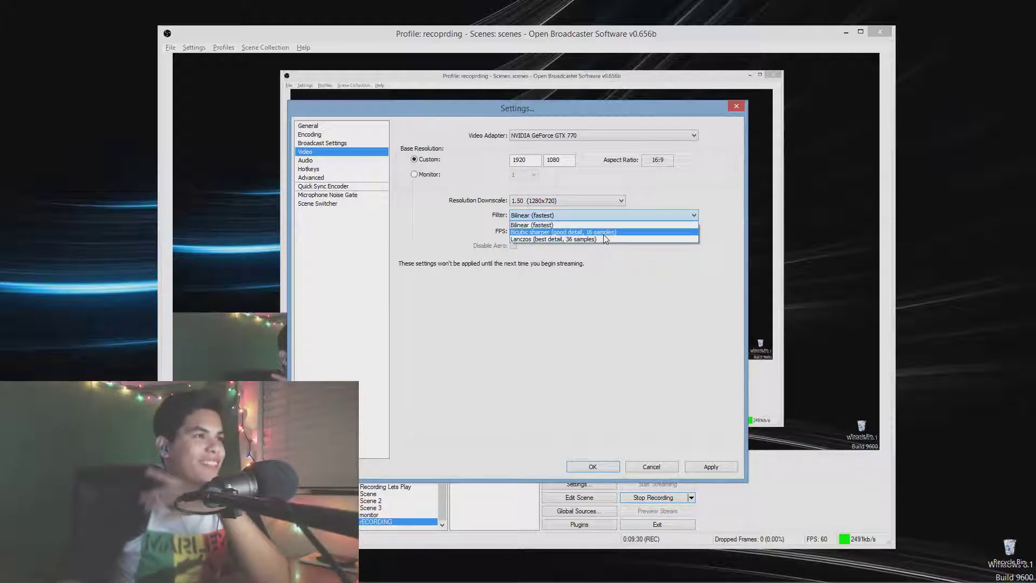
{"action": "left_click", "coordinate": [614, 261]}
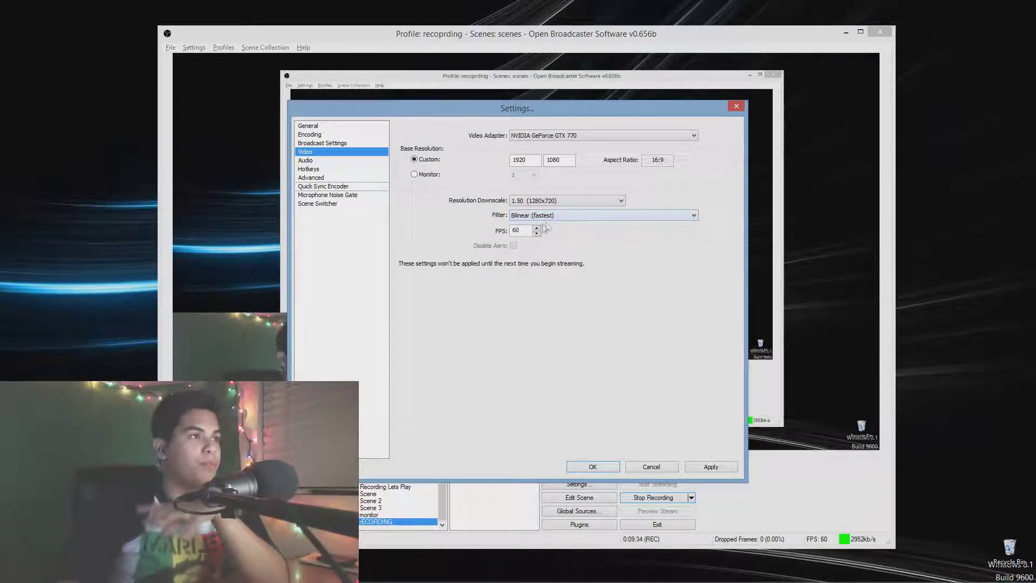
Set the video frame rate to 30 FPS
{"action": "type", "text": "30"}
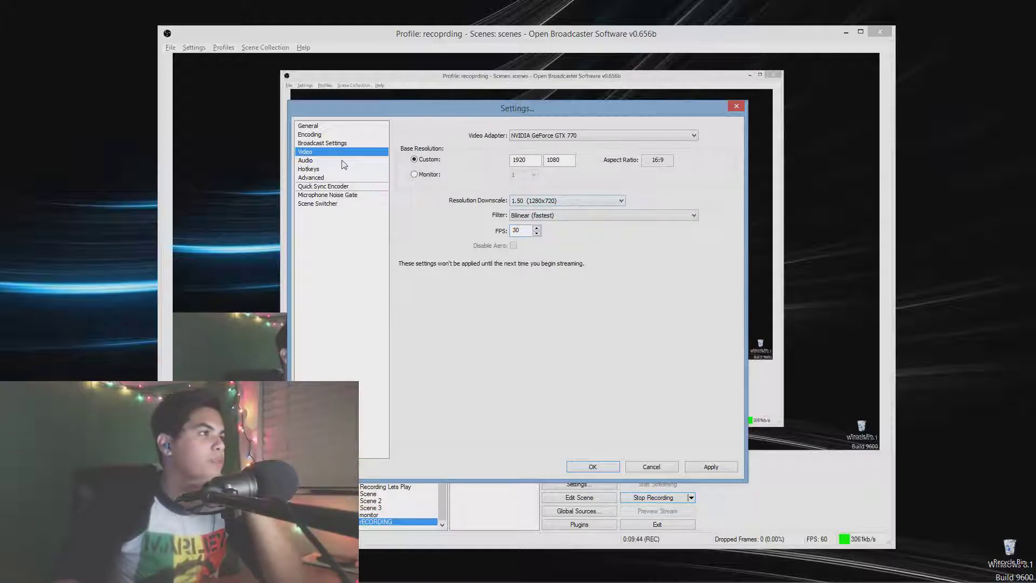
{"action": "double_click", "coordinate": [517, 230]}
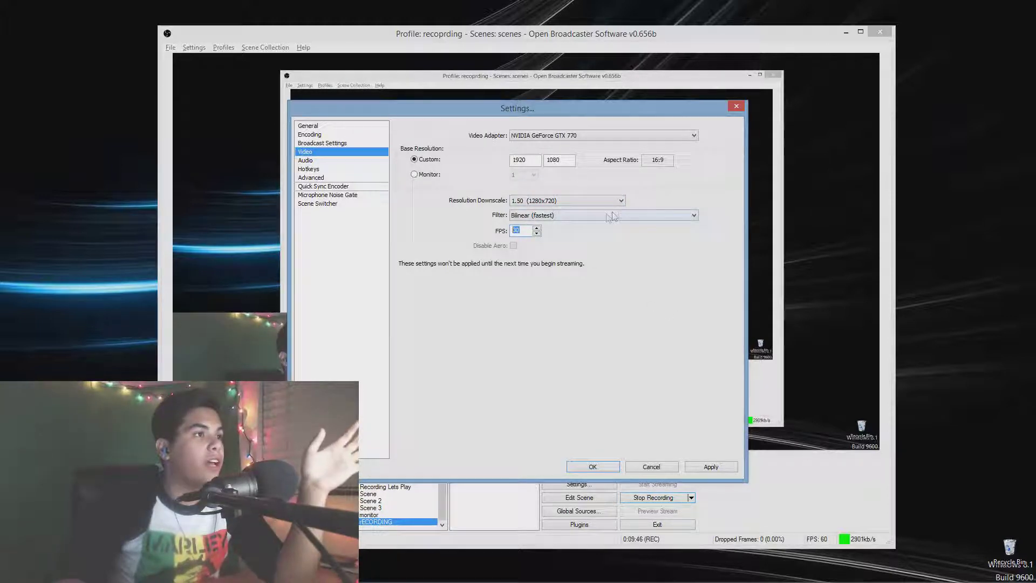
Set the resolution downscale to None (1920x1080), and save the video changes while moving to the Audio settings
{"action": "left_click", "coordinate": [568, 202]}
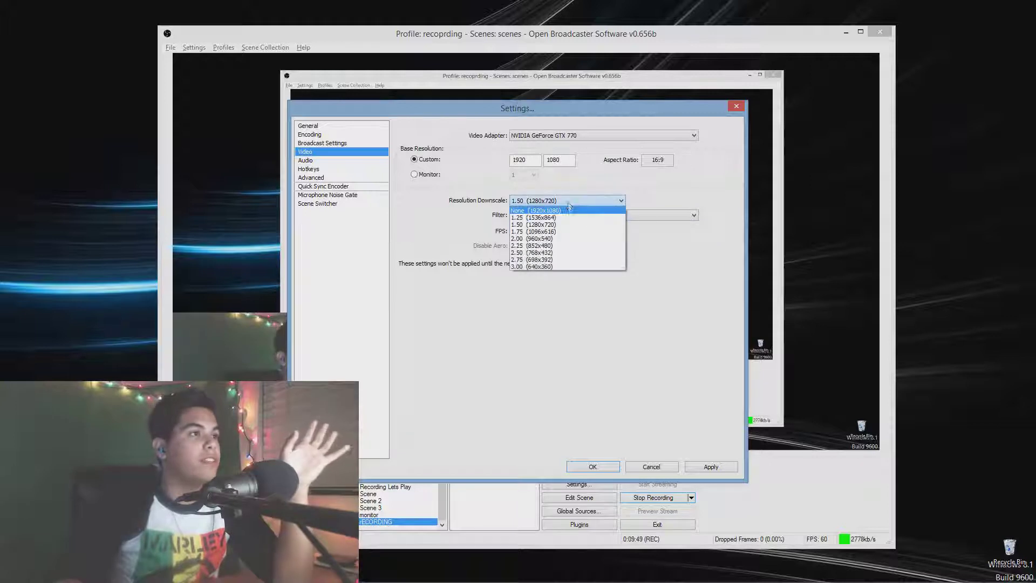
{"action": "left_click", "coordinate": [568, 201]}
{"action": "double_click", "coordinate": [556, 163]}
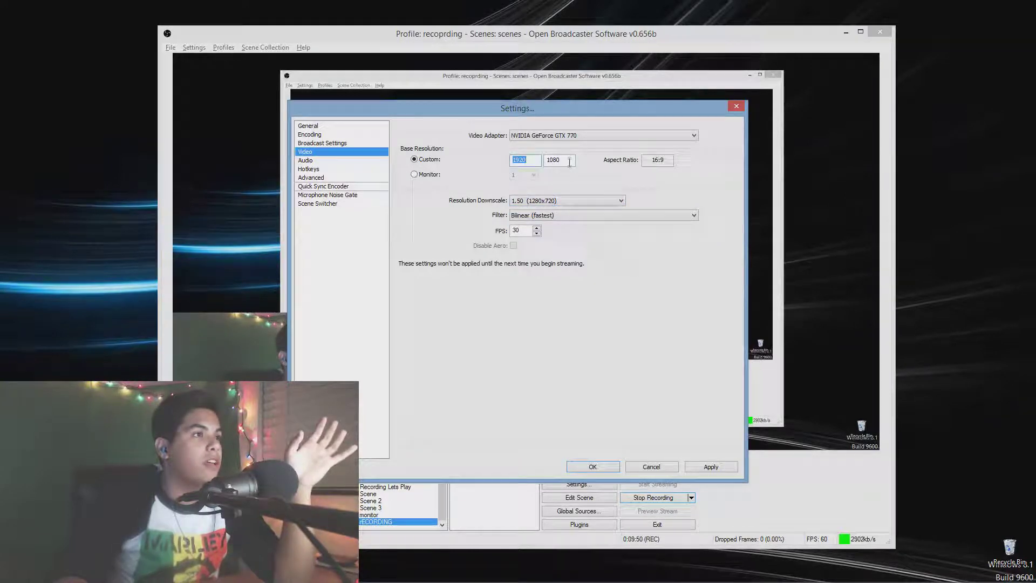
{"action": "left_click", "coordinate": [591, 201]}
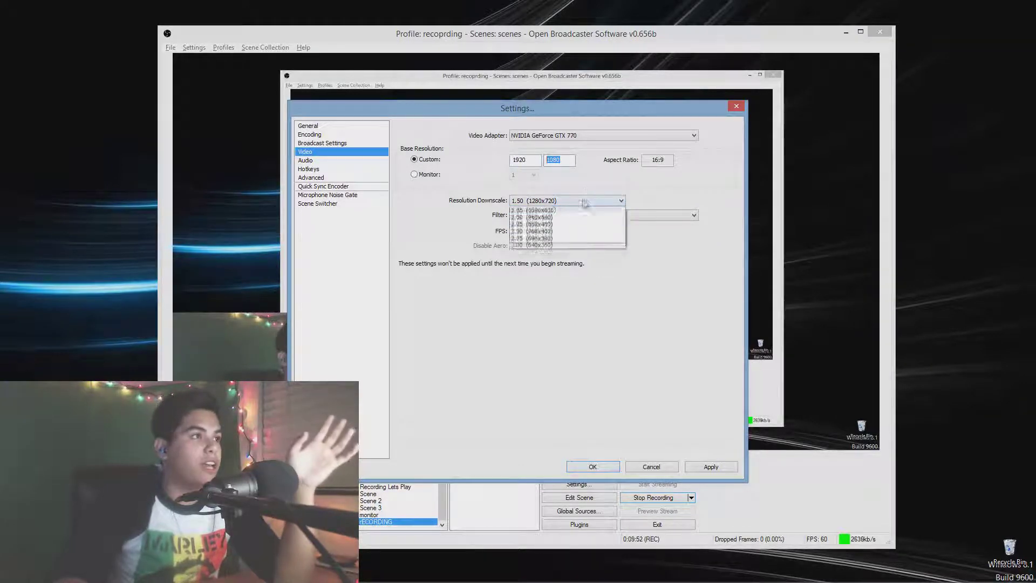
{"action": "left_click", "coordinate": [594, 202]}
{"action": "left_click", "coordinate": [594, 202]}
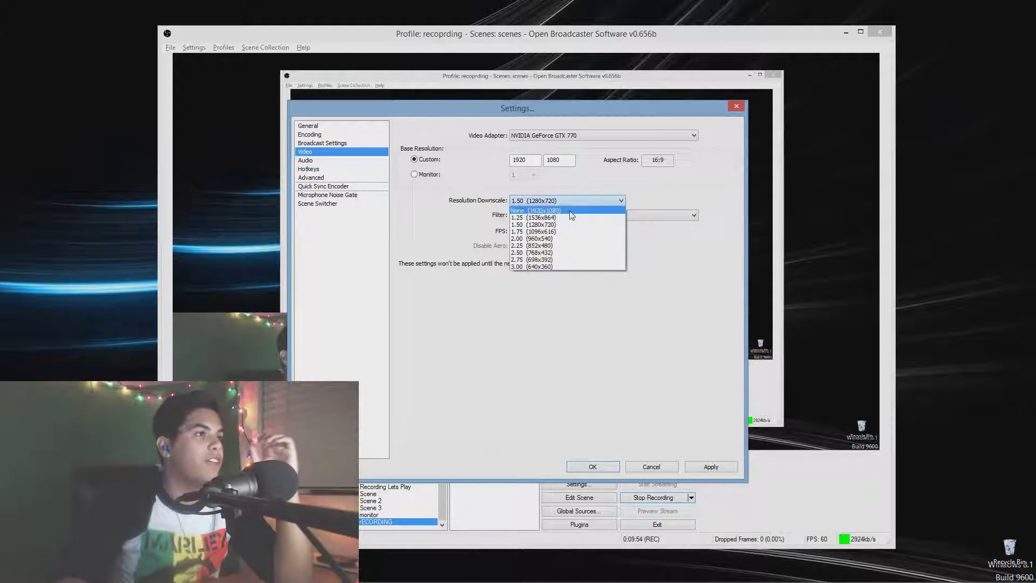
{"action": "left_click", "coordinate": [577, 209]}
{"action": "left_click", "coordinate": [306, 160]}
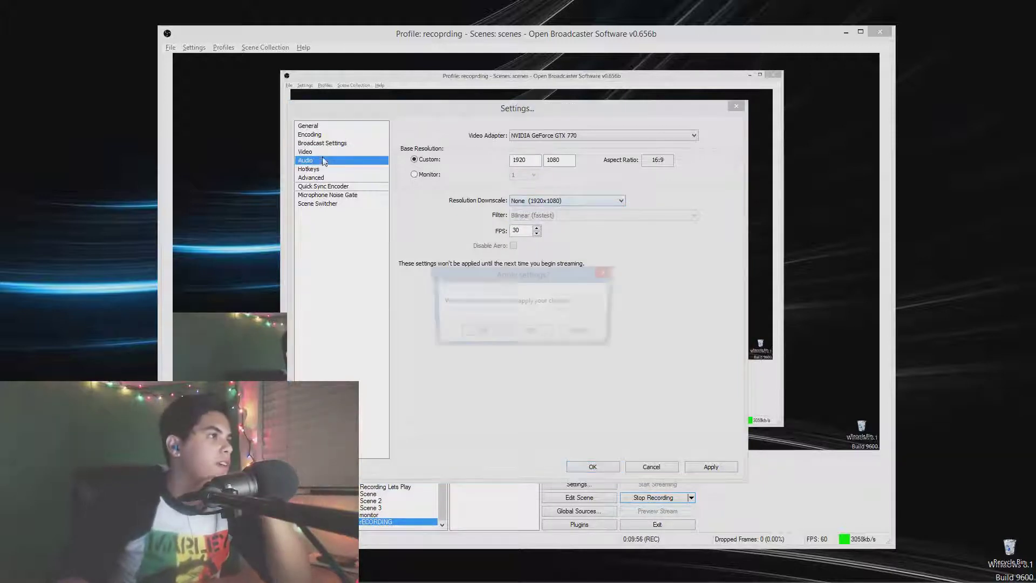
{"action": "left_click", "coordinate": [475, 330]}
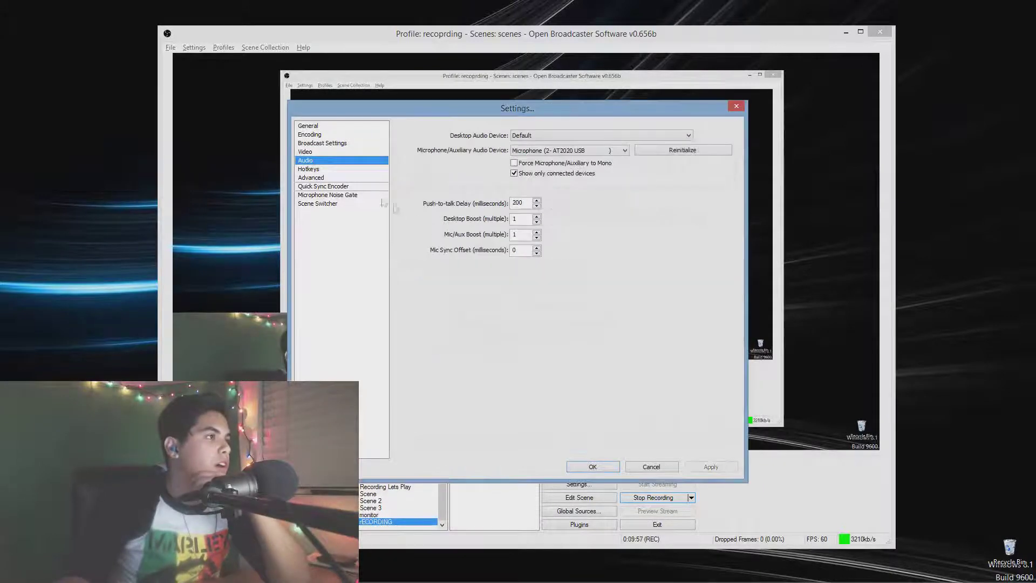
Review the available desktop audio devices
{"action": "left_click", "coordinate": [580, 136]}
{"action": "left_click", "coordinate": [580, 136]}
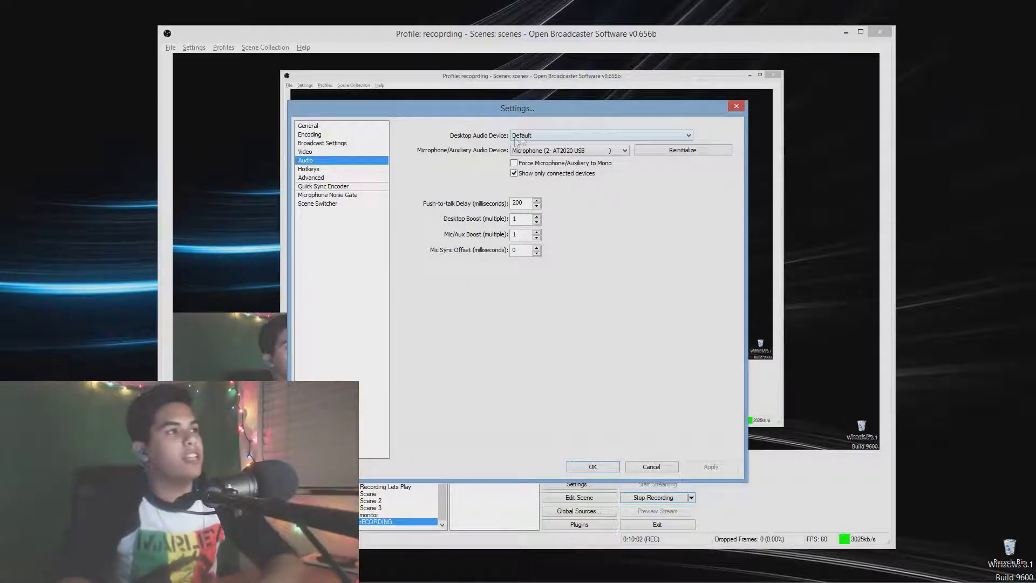
{"action": "left_click", "coordinate": [551, 134]}
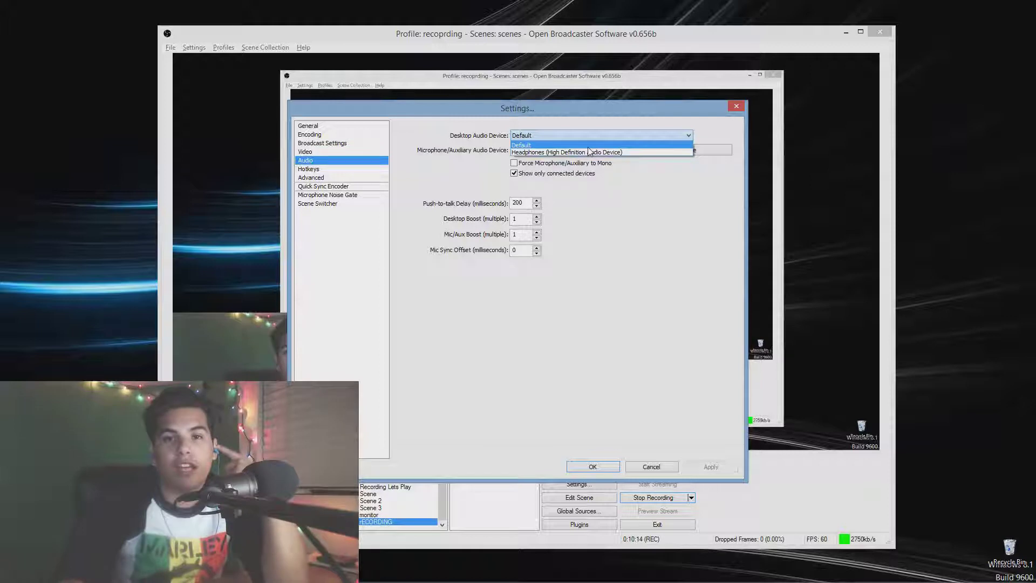
Open the Windows Volume Mixer, check the headphones playback device, and close the mixer
{"action": "left_click", "coordinate": [984, 577]}
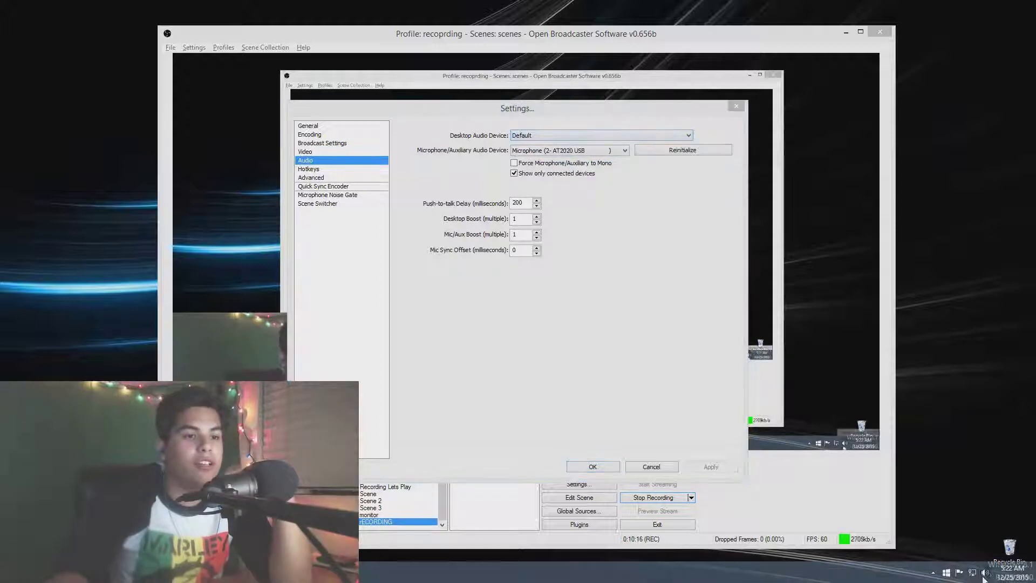
{"action": "left_click", "coordinate": [989, 556]}
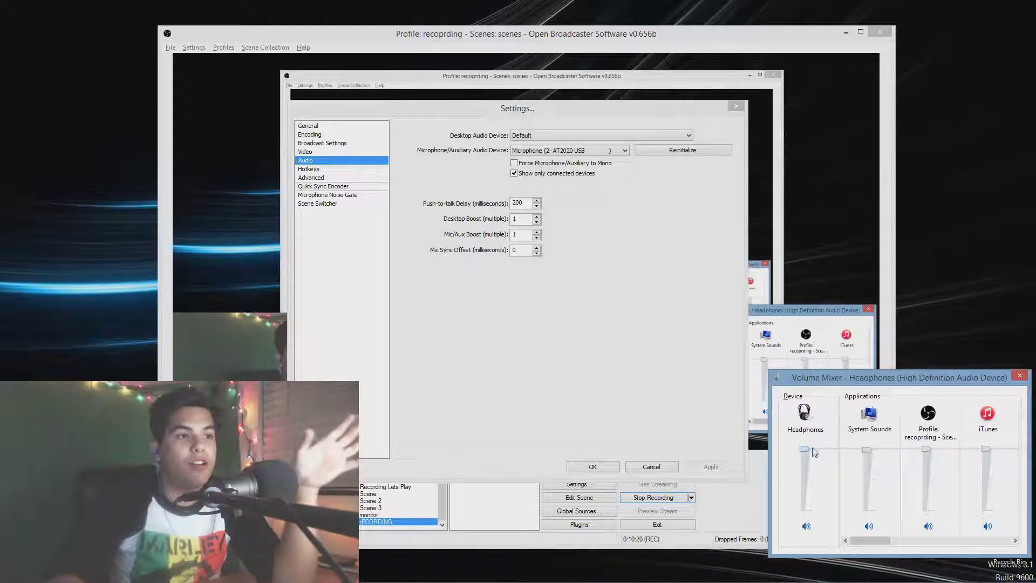
{"action": "left_click", "coordinate": [804, 414]}
{"action": "key", "text": "Escape"}
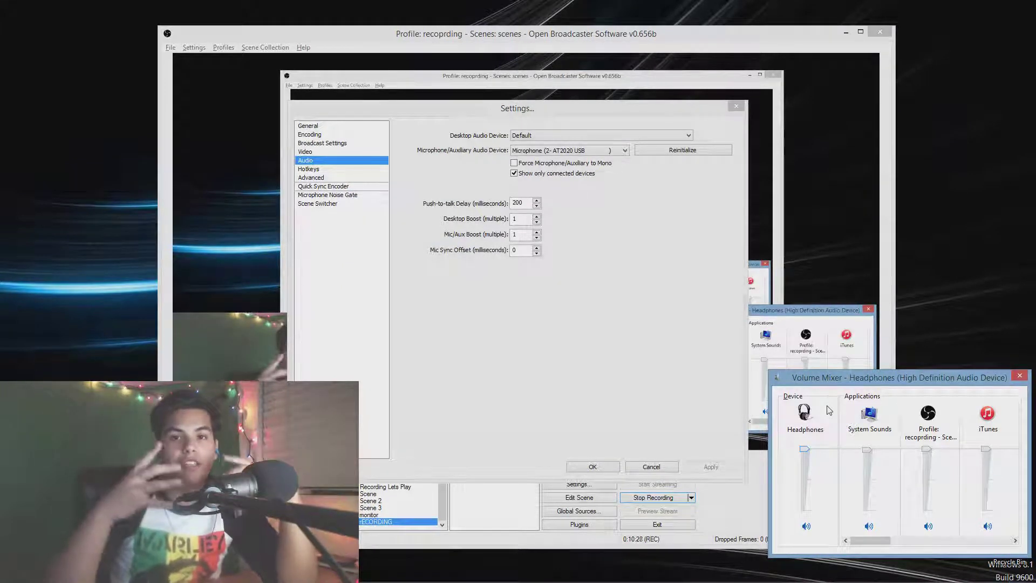
{"action": "left_click", "coordinate": [1021, 377]}
Compare the desktop audio choices and review the microphone/auxiliary devices, keeping Default and the AT2020 USB microphone selected
{"action": "left_click", "coordinate": [541, 141]}
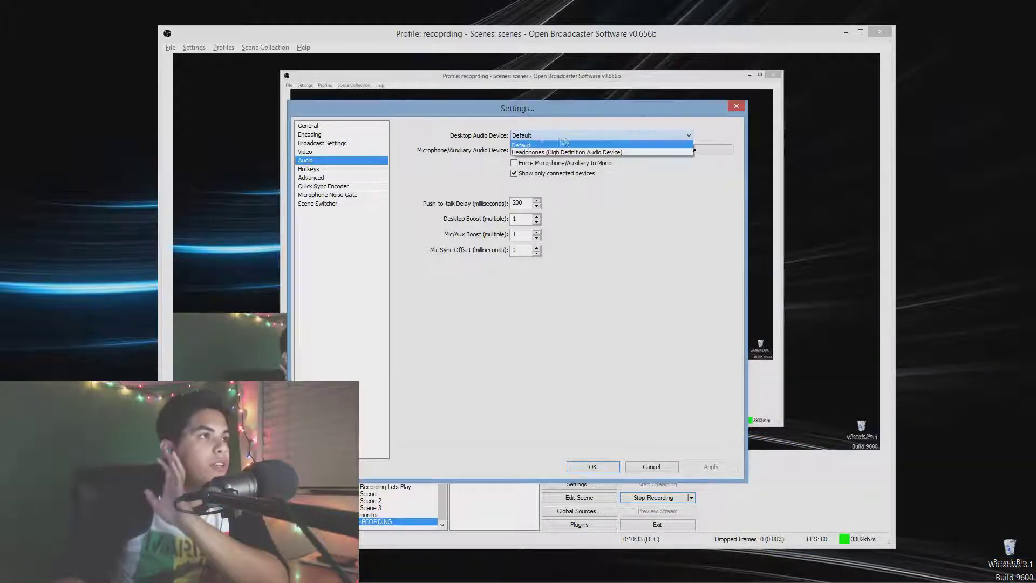
{"action": "left_click", "coordinate": [629, 191]}
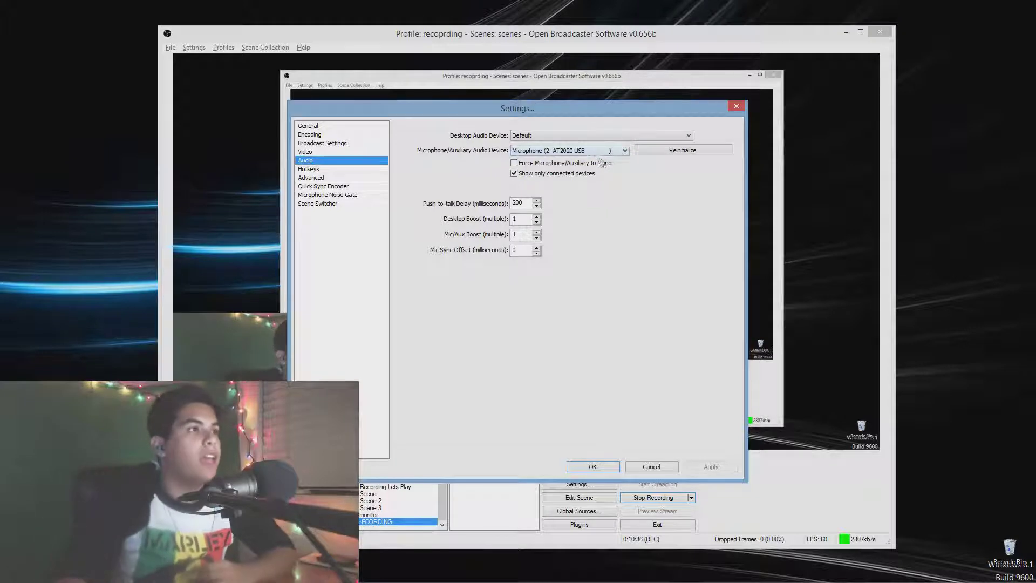
{"action": "left_click", "coordinate": [596, 152]}
{"action": "left_click", "coordinate": [578, 175]}
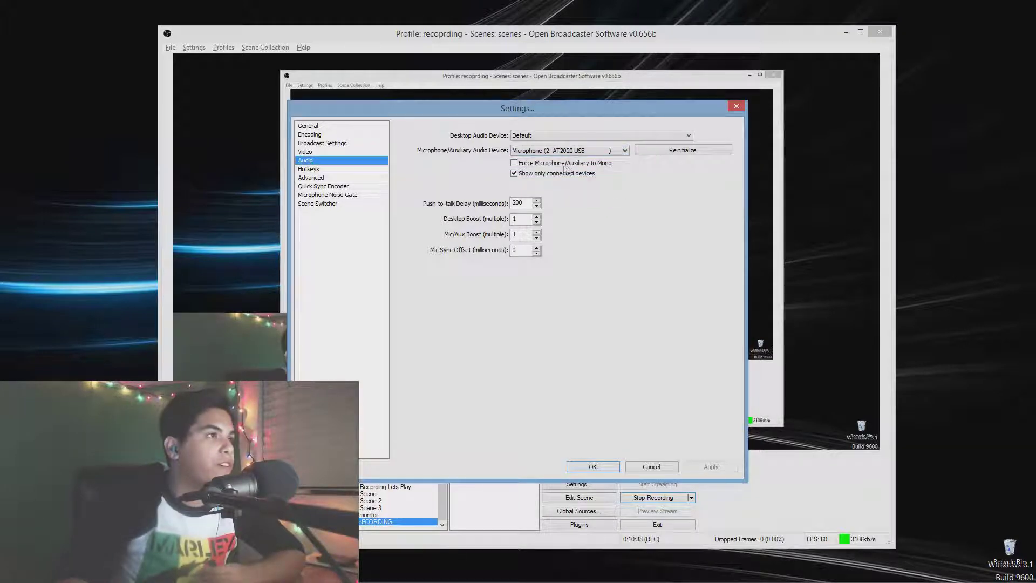
Review the x264 CPU preset choices in the Advanced settings, keeping veryfast, and return to the Encoding settings
{"action": "left_click", "coordinate": [312, 177]}
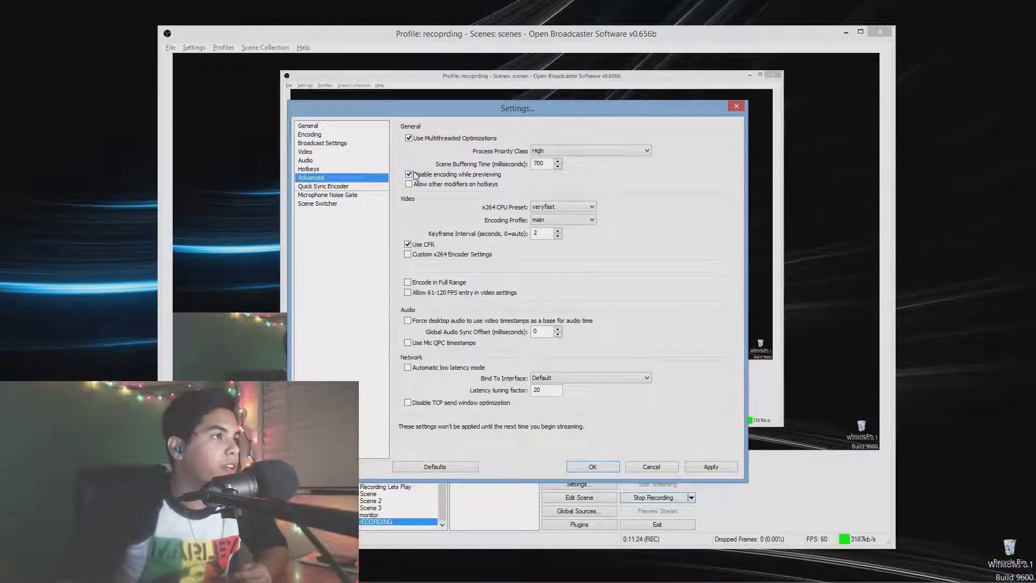
{"action": "left_click", "coordinate": [562, 207]}
{"action": "left_click", "coordinate": [669, 206]}
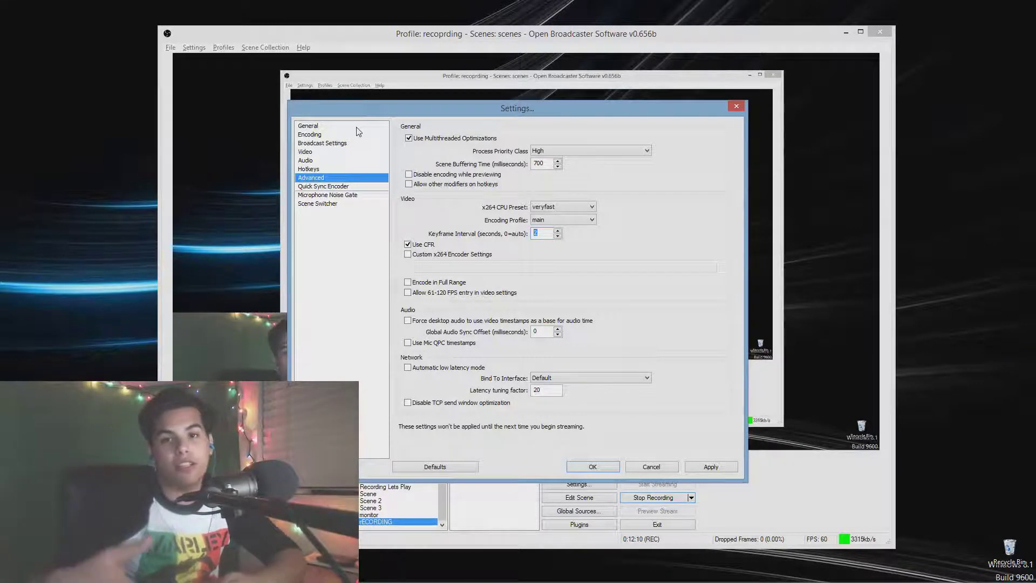
{"action": "left_click", "coordinate": [335, 134]}
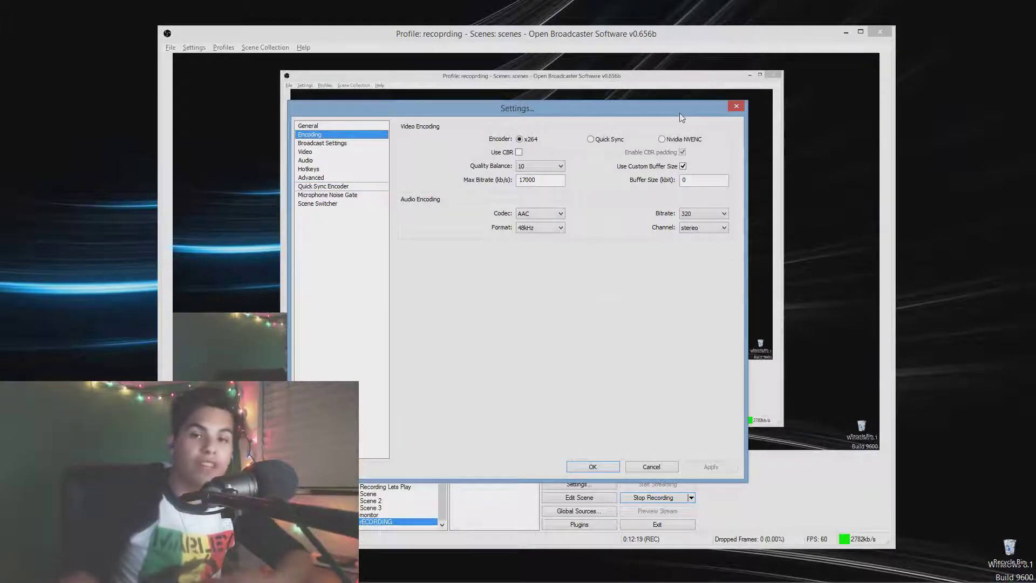
Switch the video encoder to Nvidia NVENC, enable CBR, and set the max bitrate to 3500 kb/s
{"action": "left_click", "coordinate": [663, 140]}
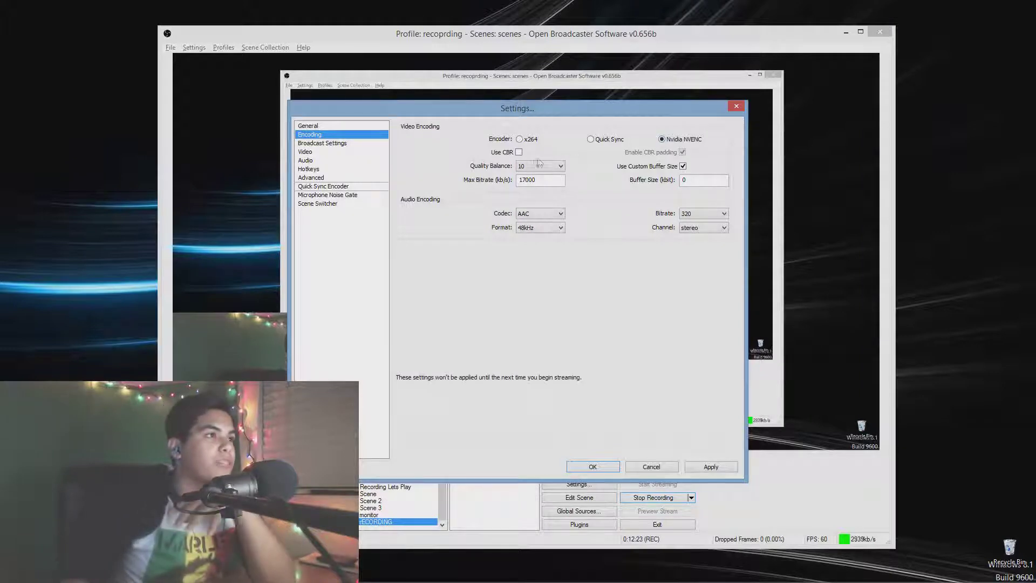
{"action": "left_click", "coordinate": [519, 152]}
{"action": "double_click", "coordinate": [550, 179]}
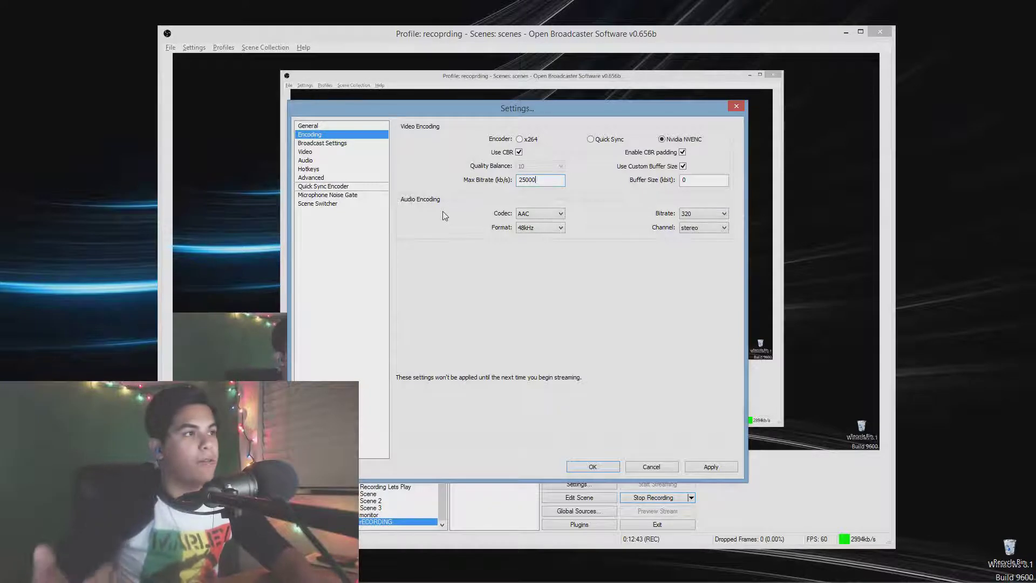
{"action": "key", "text": "BackSpace"}
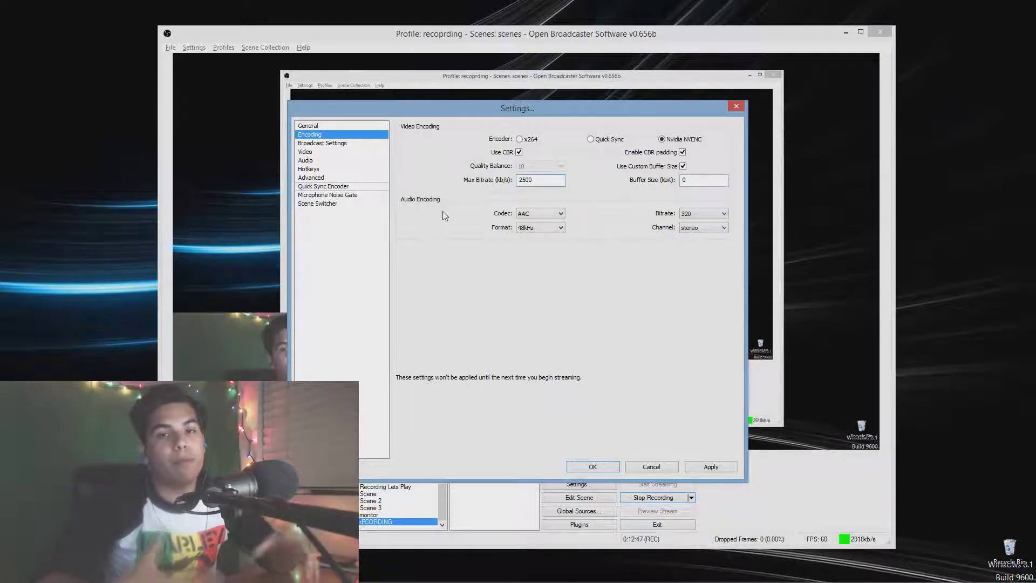
{"action": "left_click_drag", "start_coordinate": [552, 180], "coordinate": [438, 178]}
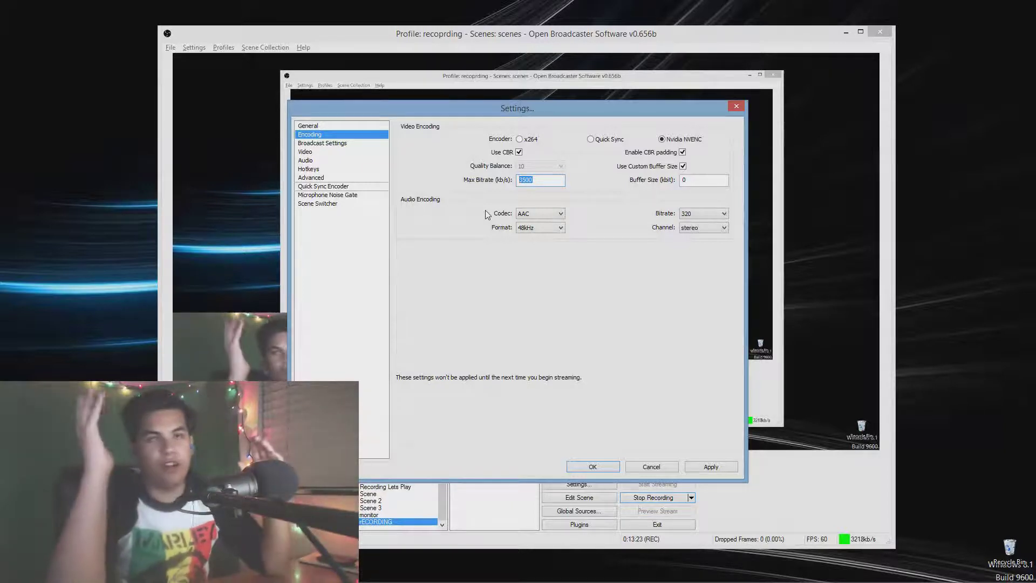
Set the audio encoding bitrate to 160, keeping the 48kHz format and stereo channel
{"action": "left_click", "coordinate": [703, 214]}
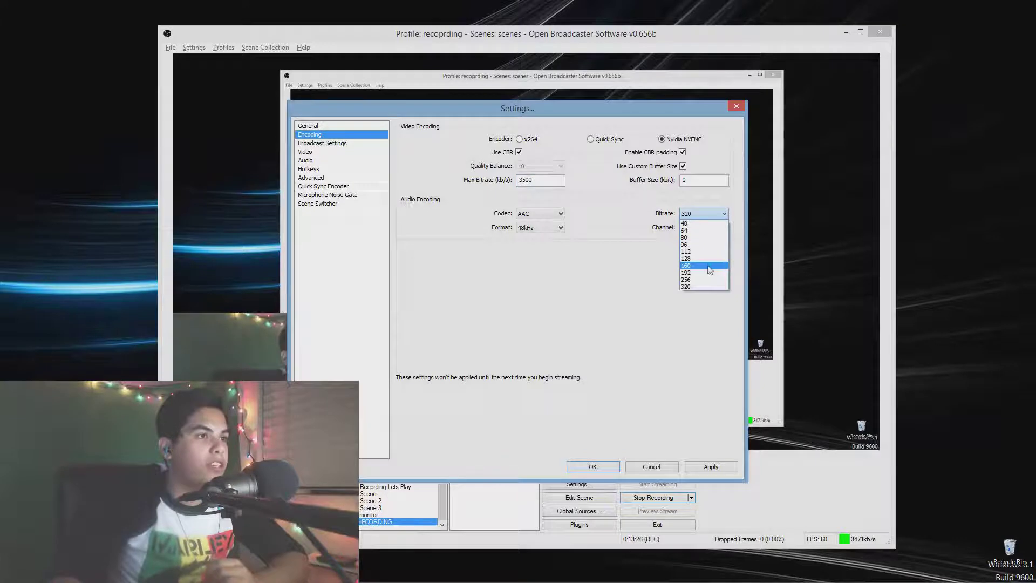
{"action": "left_click", "coordinate": [710, 266]}
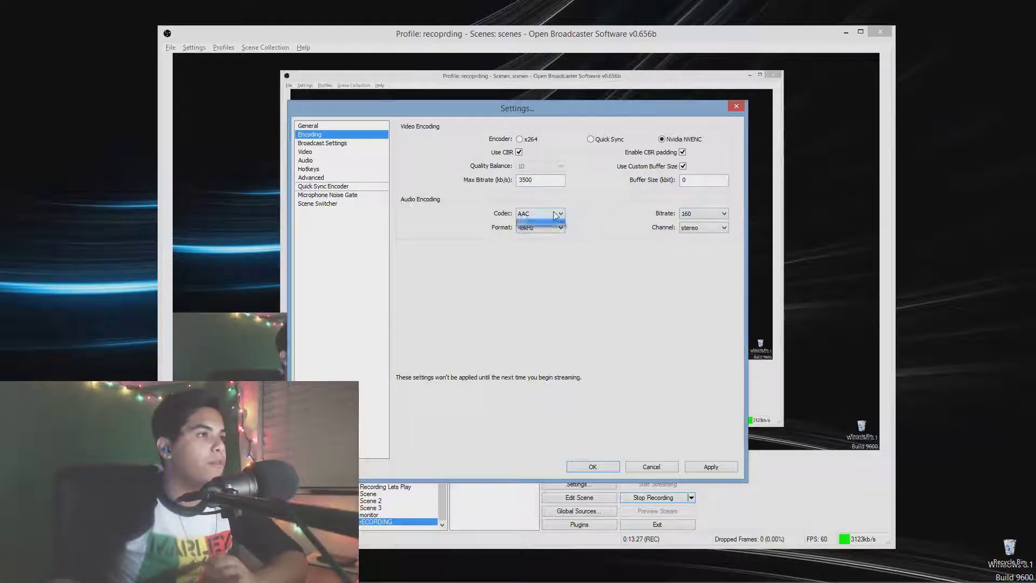
{"action": "left_click", "coordinate": [561, 228]}
{"action": "left_click", "coordinate": [606, 251]}
{"action": "left_click", "coordinate": [701, 228]}
{"action": "left_click", "coordinate": [706, 269]}
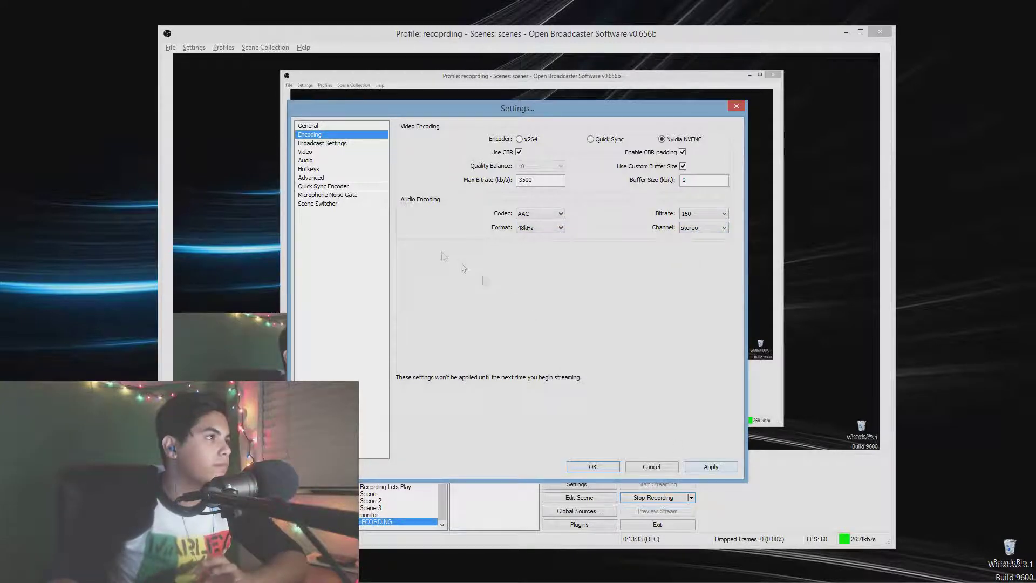
In the Broadcast Settings, set the mode to Live Stream with Twitch as the service, keeping the US West: San Francisco, CA server
{"action": "left_click", "coordinate": [322, 143]}
{"action": "key", "text": "Return"}
{"action": "left_click", "coordinate": [549, 135]}
{"action": "left_click", "coordinate": [565, 154]}
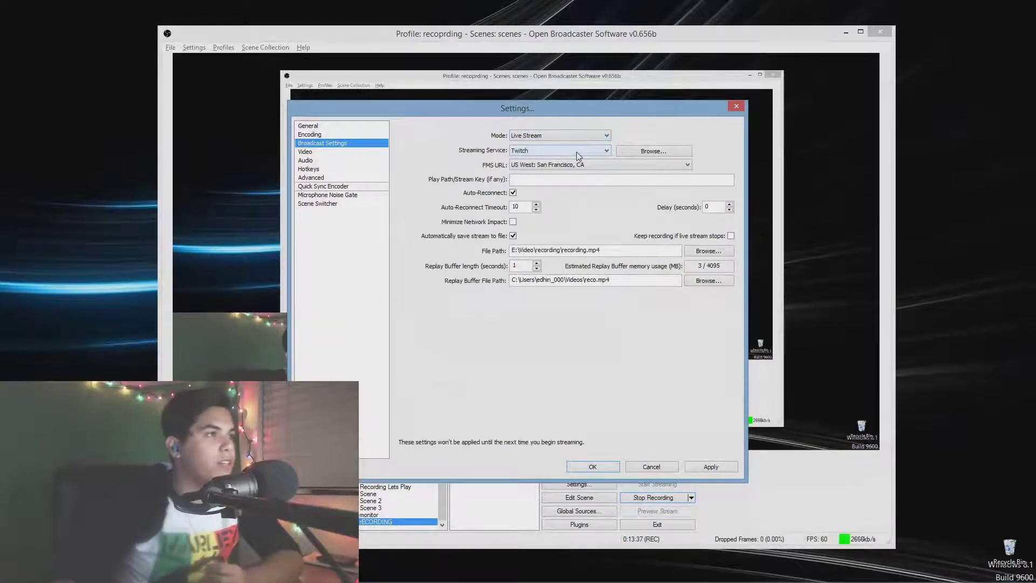
{"action": "left_click", "coordinate": [577, 151]}
{"action": "left_click", "coordinate": [577, 152]}
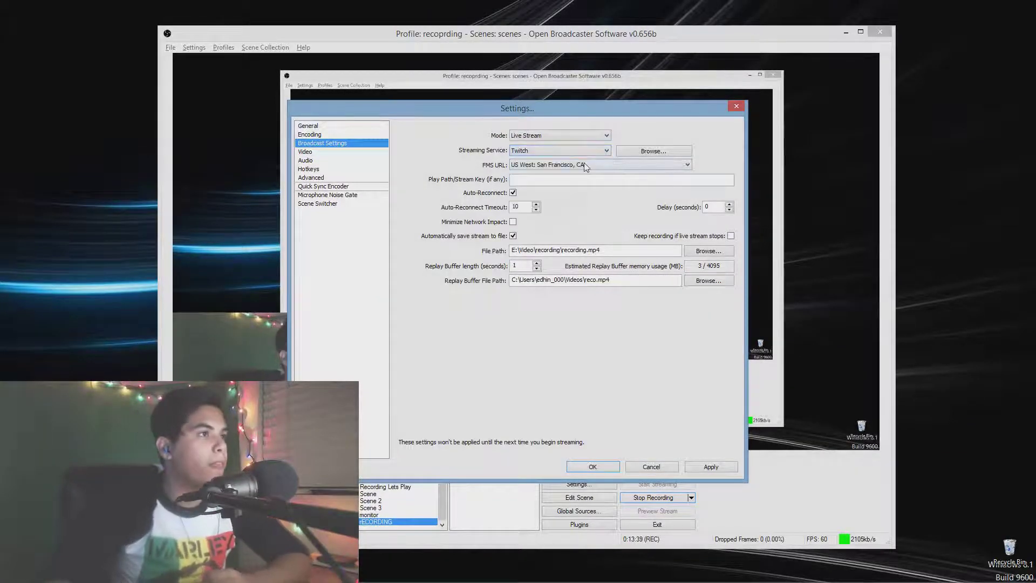
{"action": "left_click", "coordinate": [586, 164]}
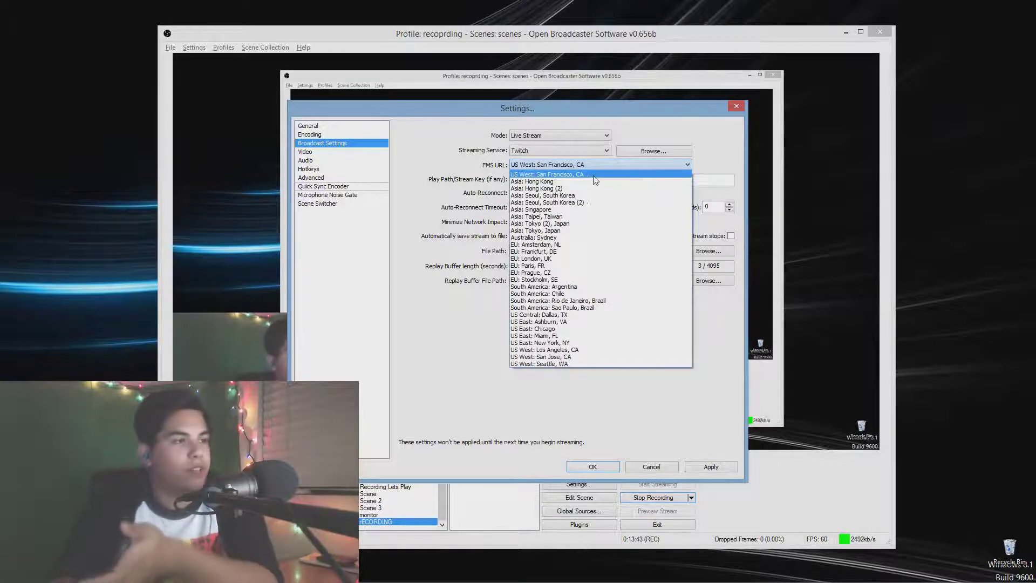
{"action": "left_click", "coordinate": [723, 343]}
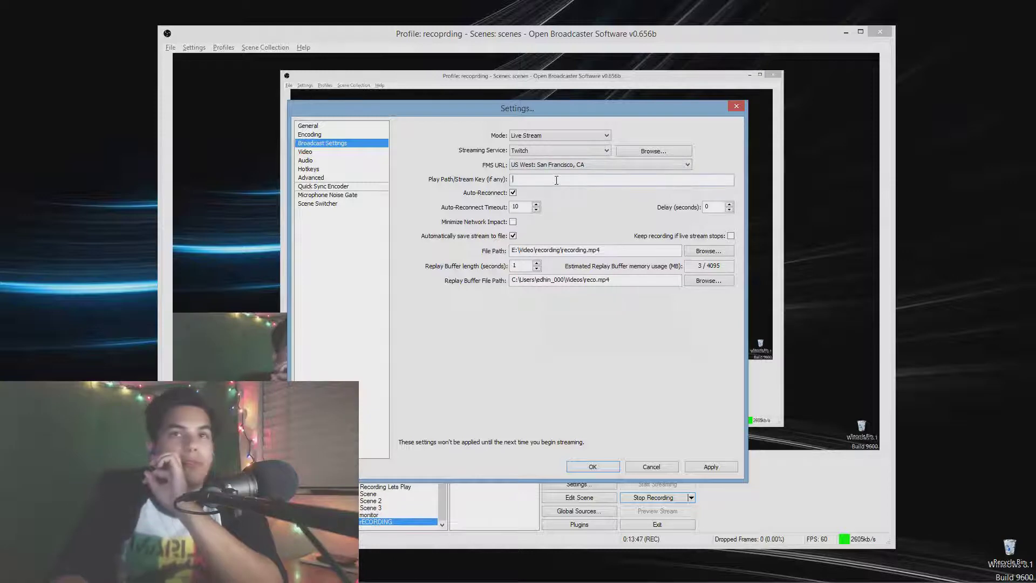
Switch to the web browser and open the Stream Key page of the Twitch channel dashboard
{"action": "key", "text": "alt+Tab"}
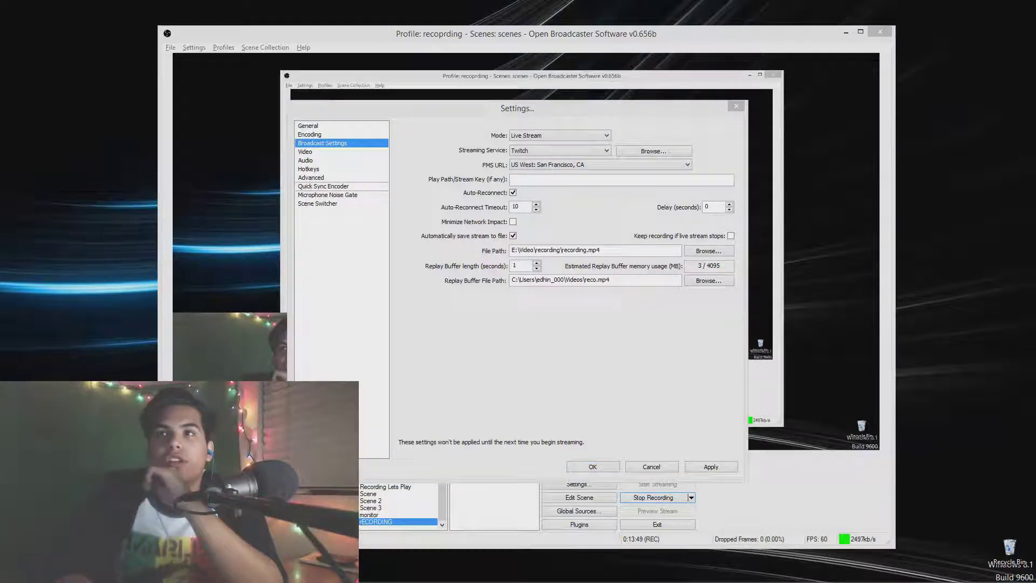
{"action": "key", "text": "alt+Tab"}
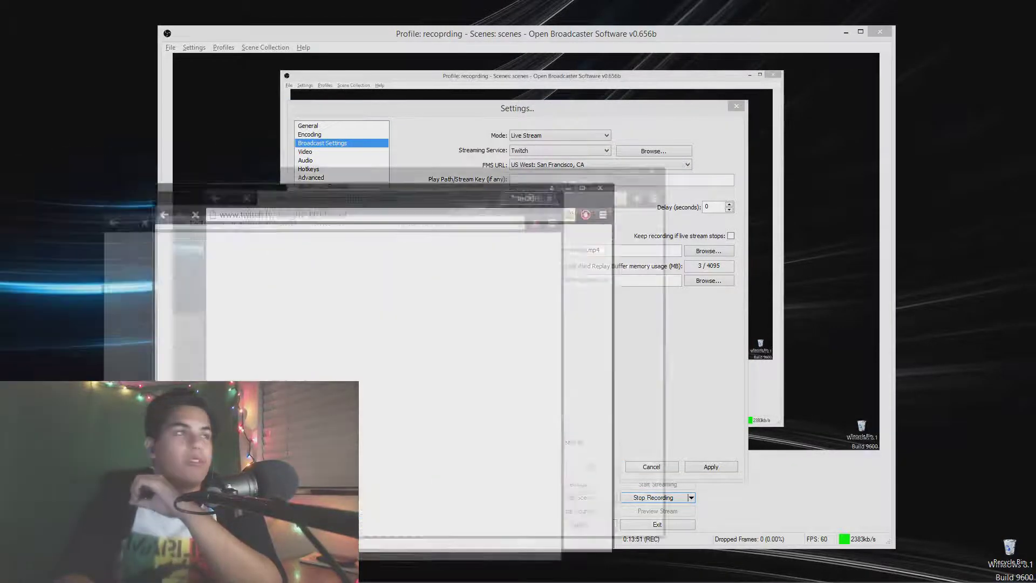
{"action": "left_click", "coordinate": [272, 51]}
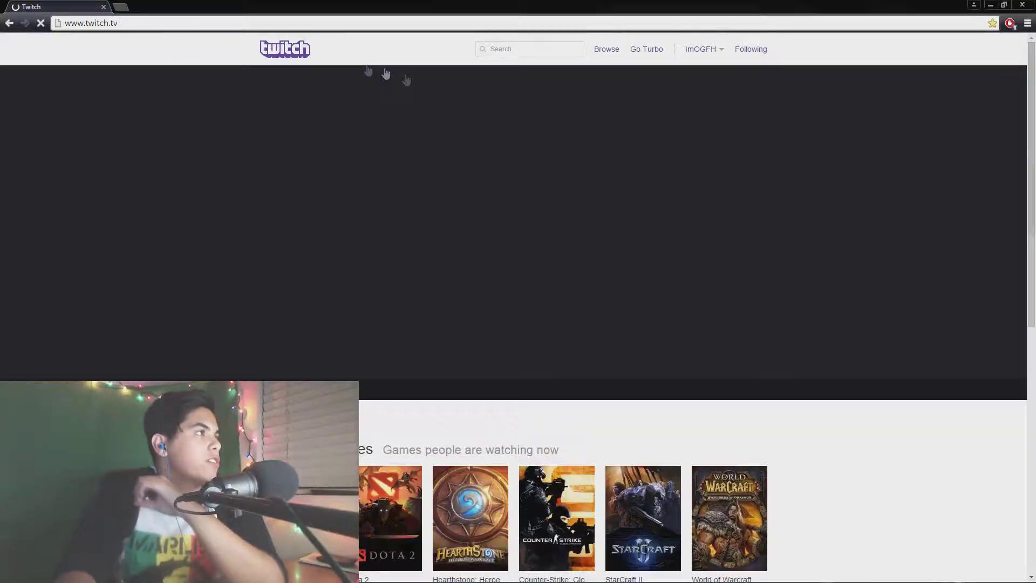
{"action": "left_click", "coordinate": [700, 52]}
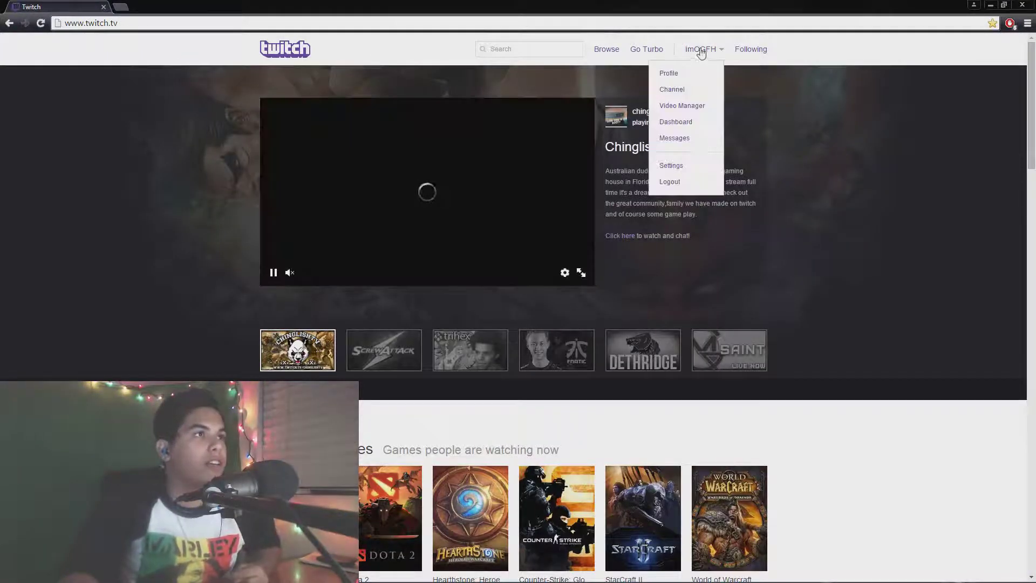
{"action": "left_click", "coordinate": [685, 122]}
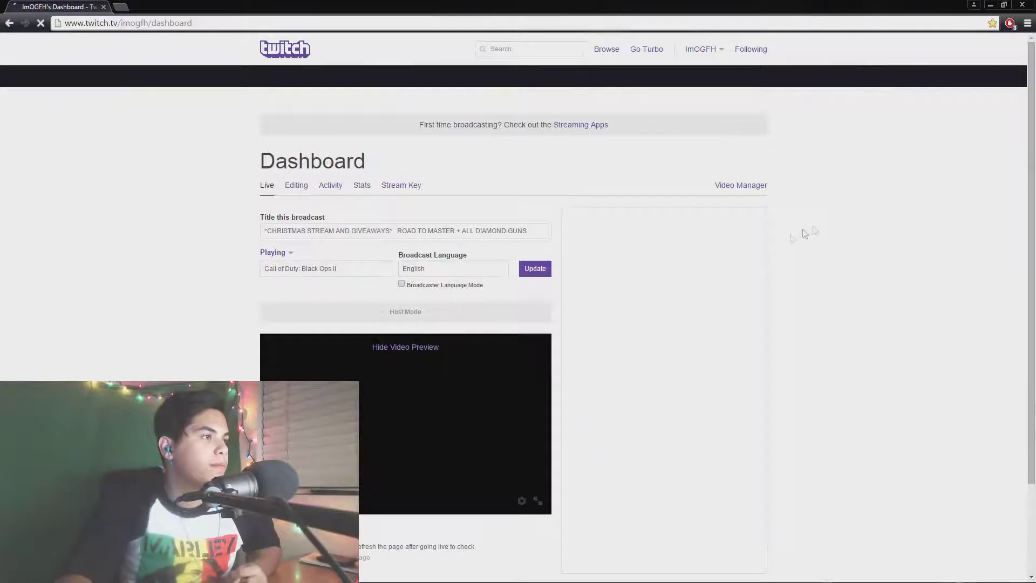
{"action": "left_click", "coordinate": [401, 185]}
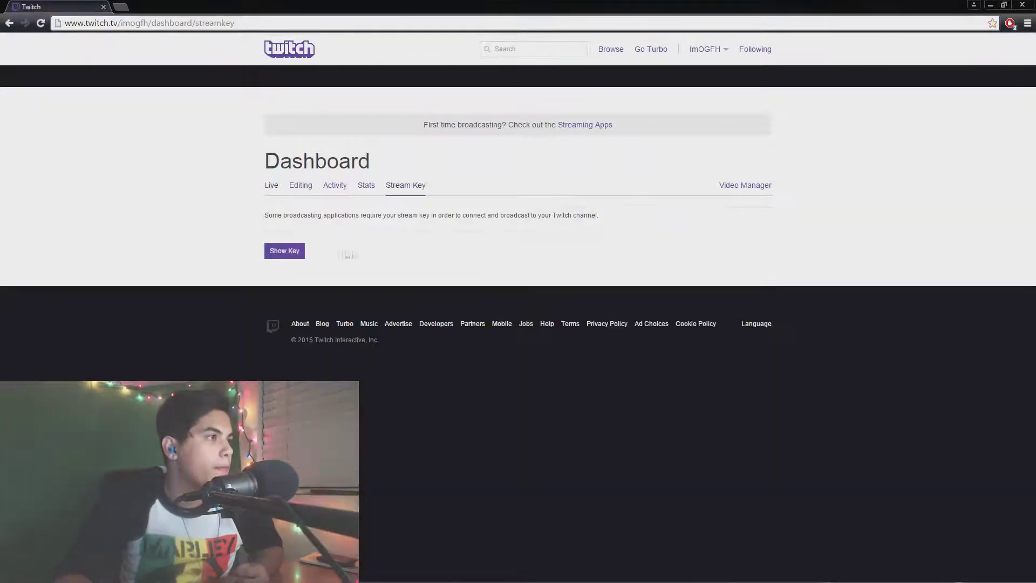
Reveal the Twitch stream key after acknowledging the warning, copy the whole key, and close its dialog
{"action": "left_click", "coordinate": [285, 250]}
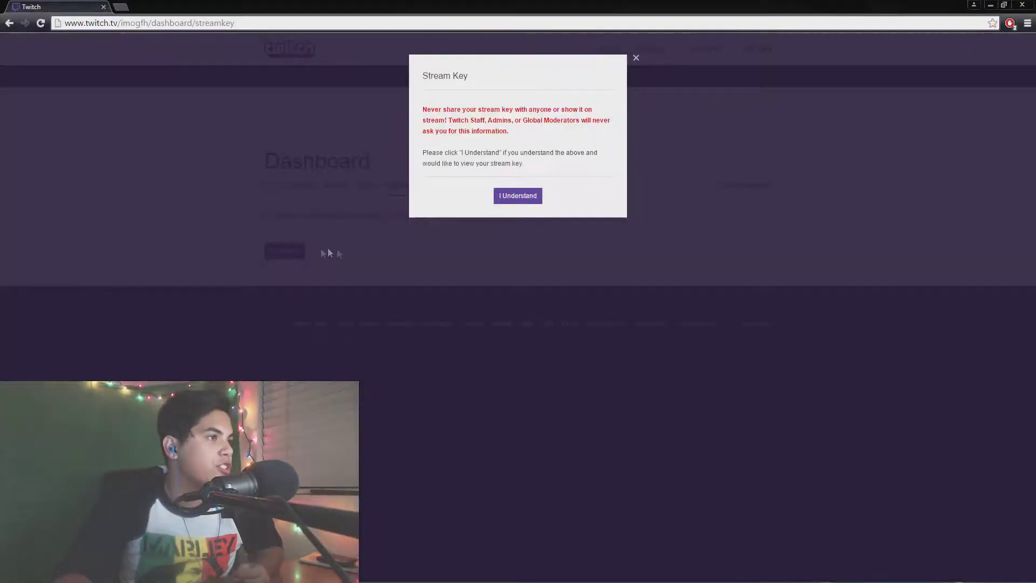
{"action": "left_click", "coordinate": [529, 199]}
{"action": "left_click_drag", "start_coordinate": [605, 209], "coordinate": [435, 210]}
{"action": "right_click", "coordinate": [447, 203]}
{"action": "left_click", "coordinate": [480, 210]}
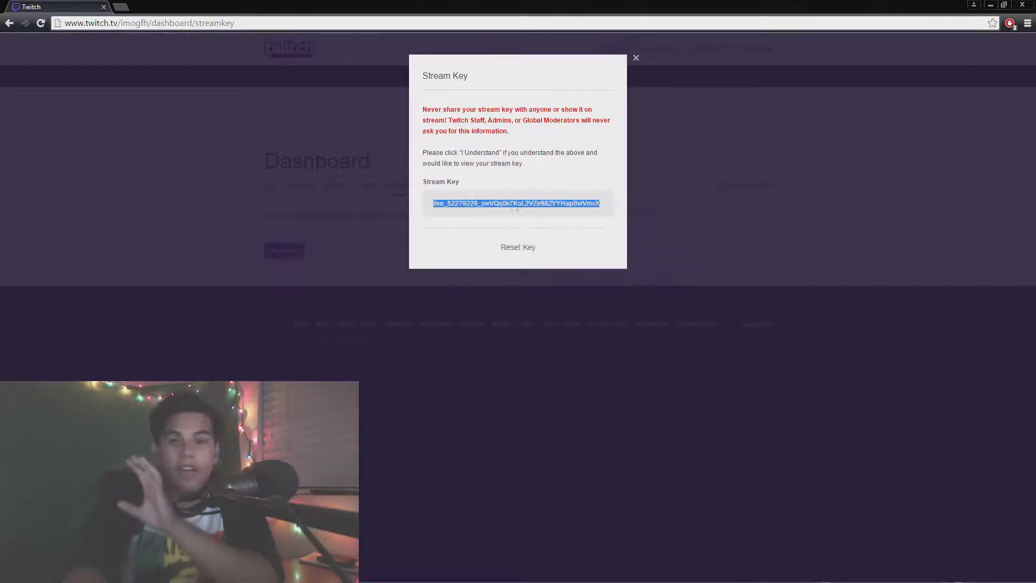
{"action": "left_click", "coordinate": [637, 59]}
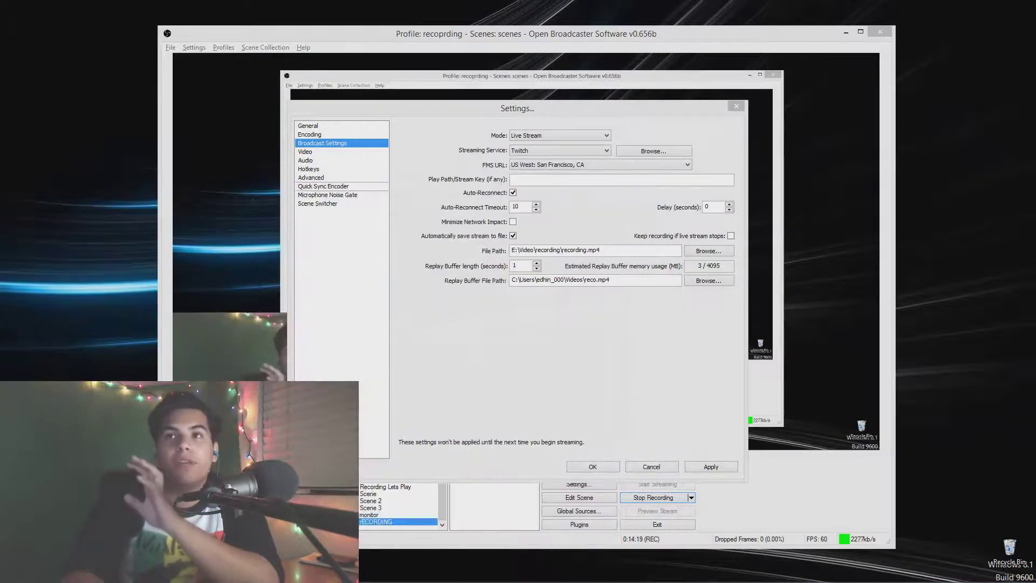
Return to the Open Broadcaster Software settings and paste the stream key into the Play Path/Stream Key field
{"action": "left_click", "coordinate": [665, 179]}
{"action": "key", "text": "ctrl+v"}
{"action": "right_click", "coordinate": [643, 178]}
{"action": "left_click", "coordinate": [592, 229]}
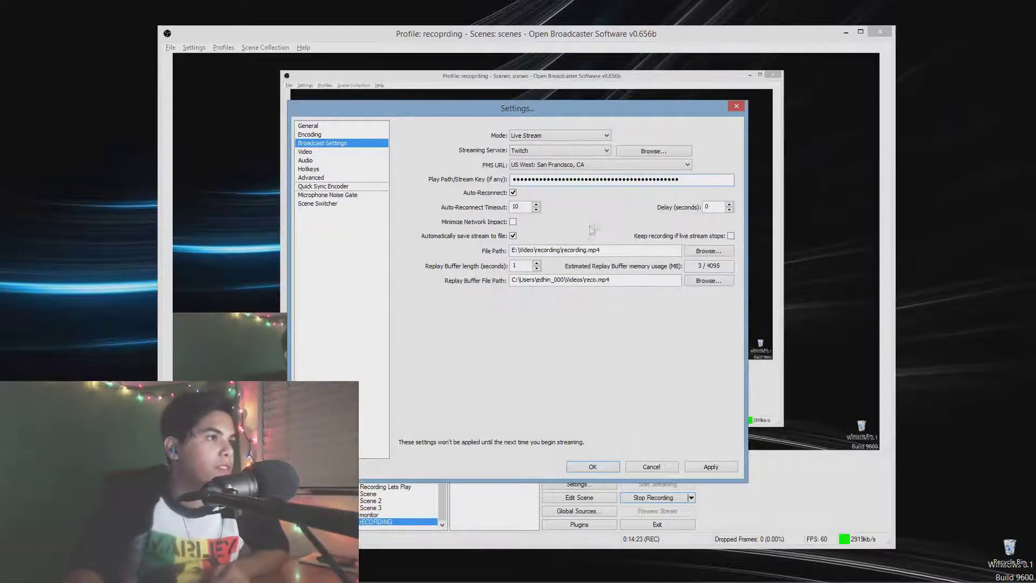